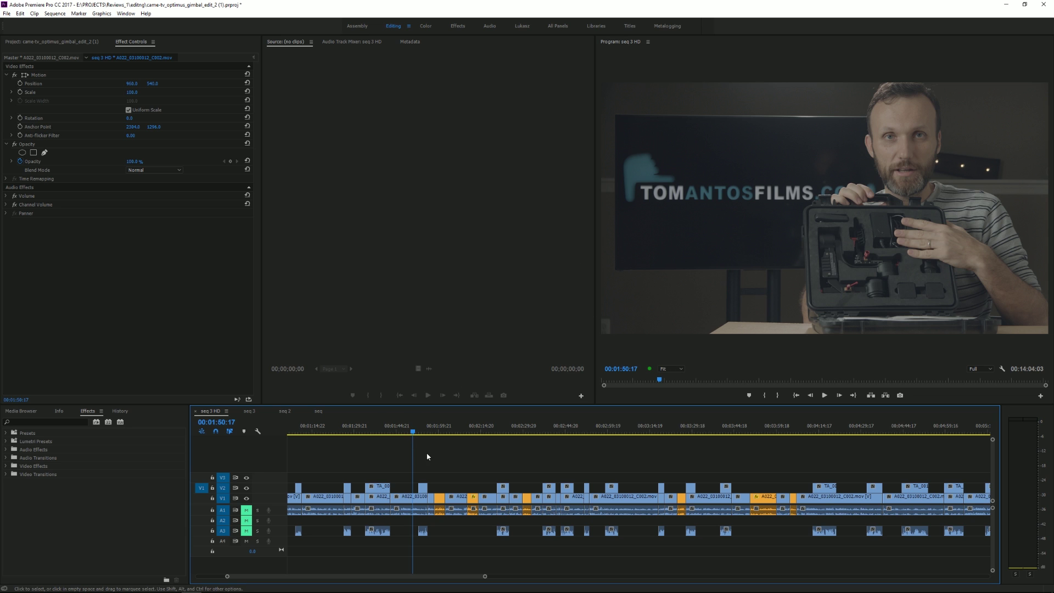
Scrub through the sequence to find the presenter shot with the website backdrop.
{"action": "left_click", "coordinate": [405, 431]}
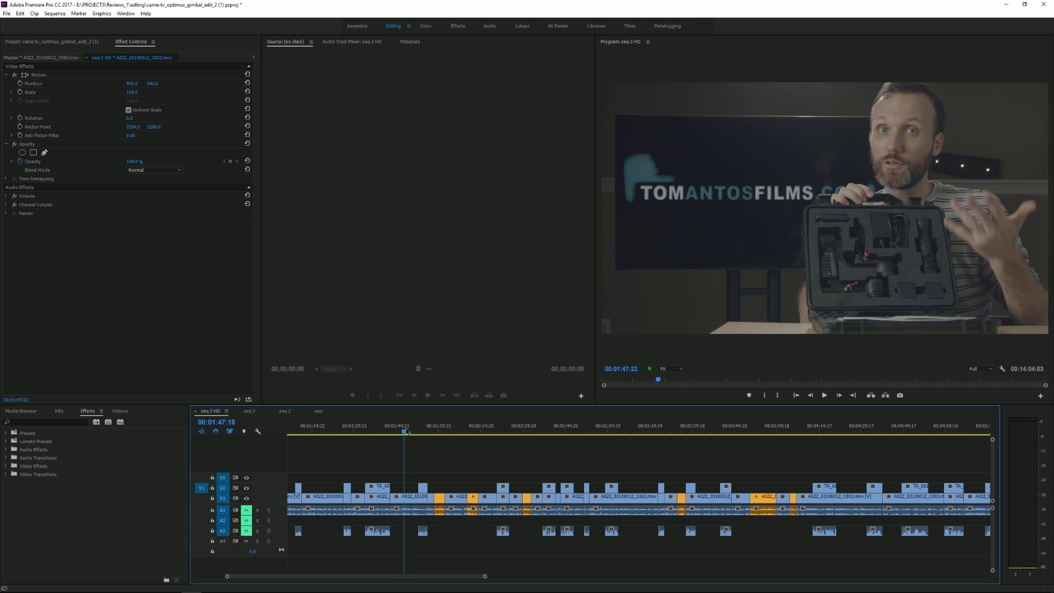
{"action": "left_click", "coordinate": [422, 431]}
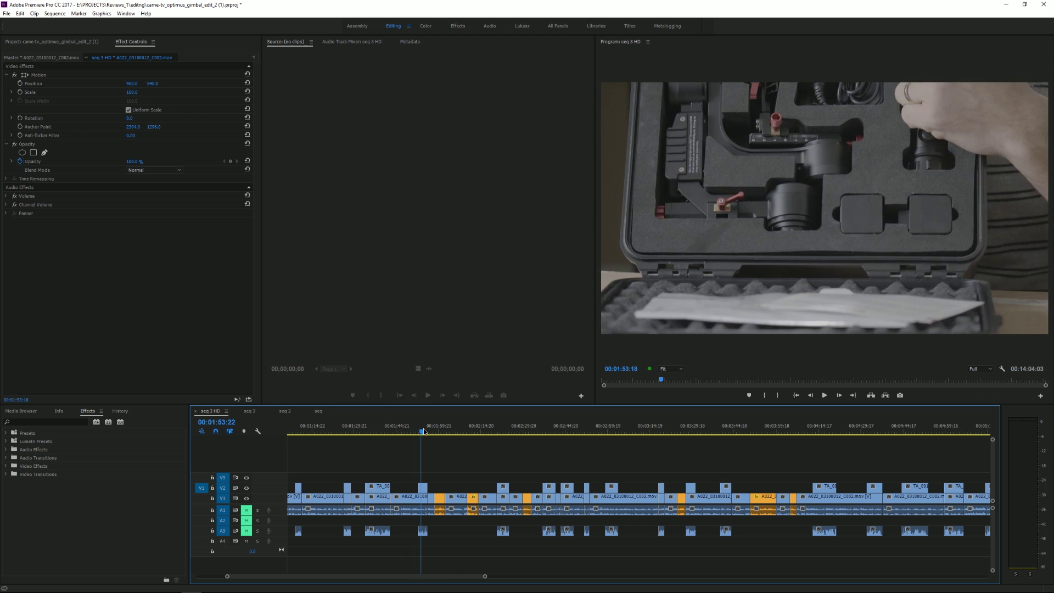
{"action": "left_click_drag", "start_coordinate": [424, 431], "coordinate": [496, 431]}
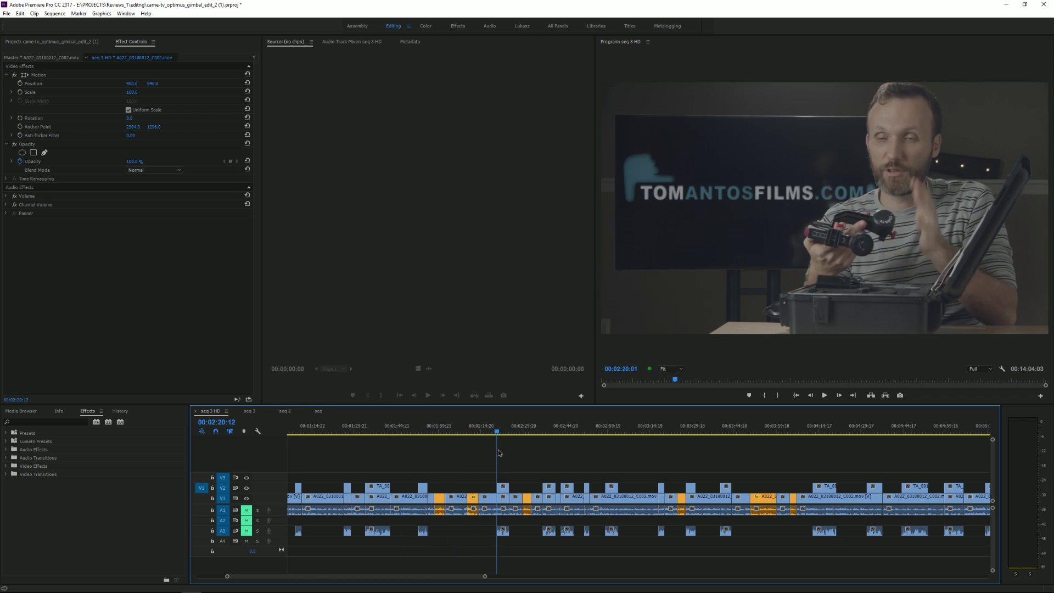
{"action": "left_click", "coordinate": [486, 431]}
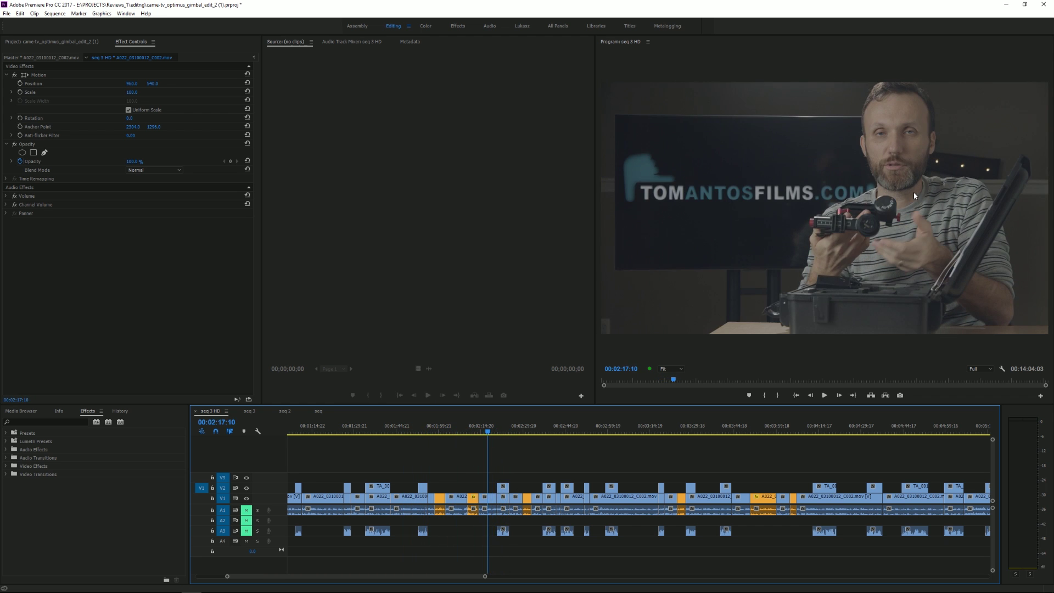
{"action": "left_click", "coordinate": [493, 433]}
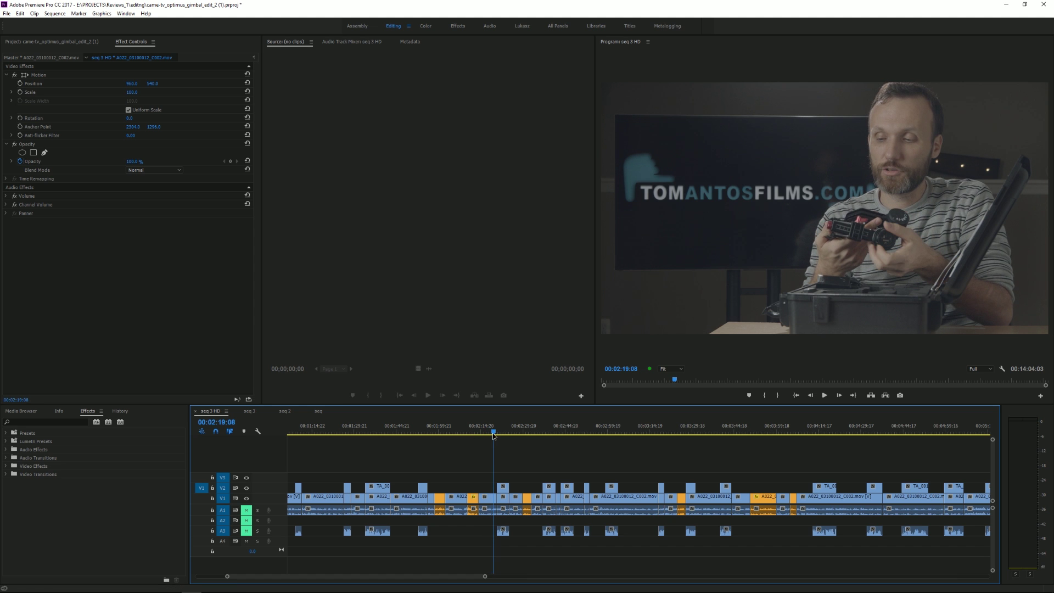
{"action": "left_click_drag", "start_coordinate": [495, 432], "coordinate": [506, 432]}
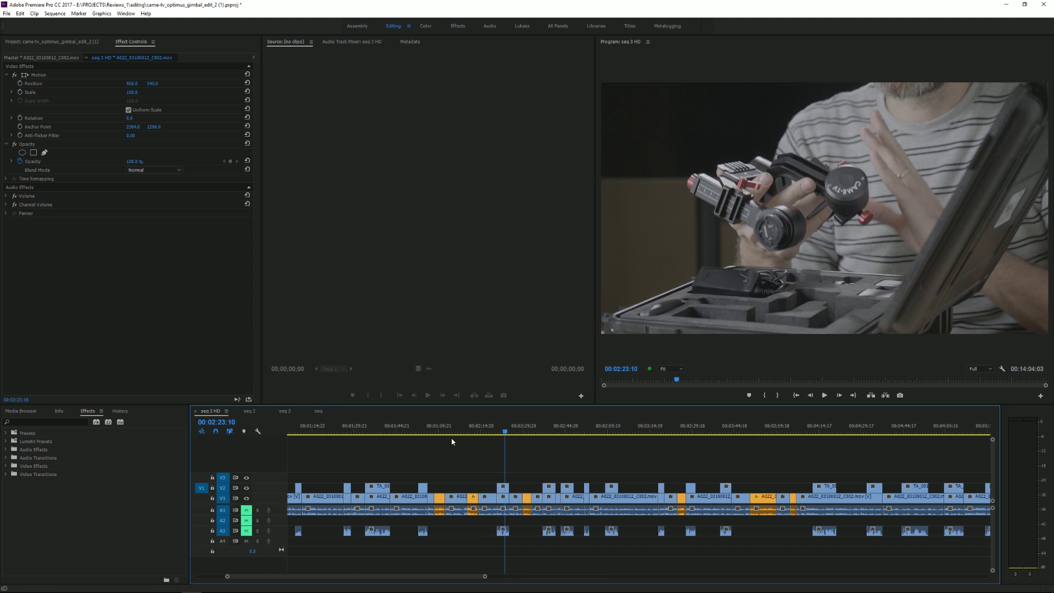
{"action": "left_click", "coordinate": [504, 433]}
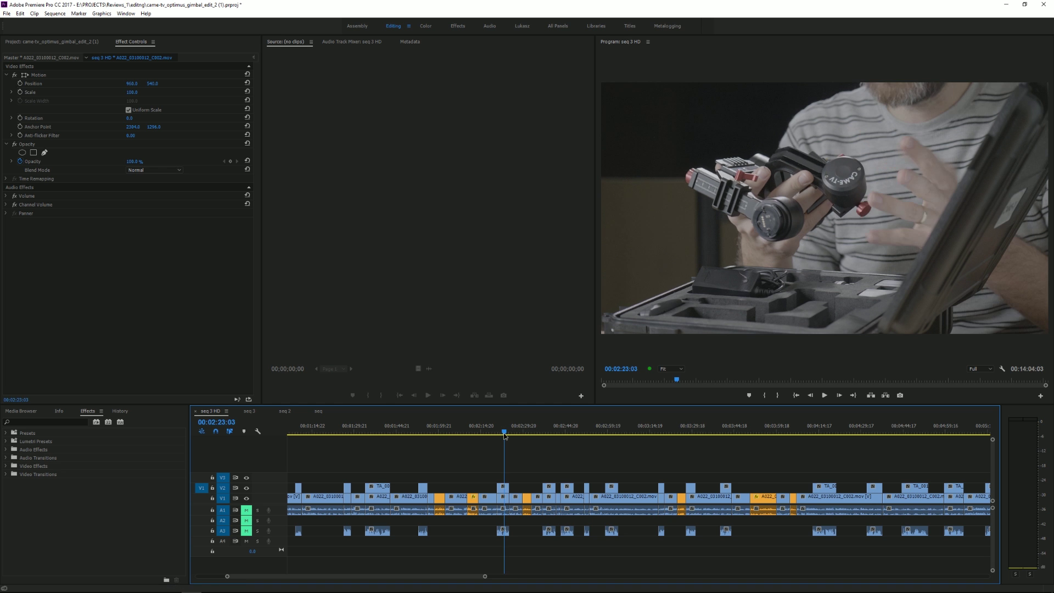
{"action": "left_click_drag", "start_coordinate": [504, 434], "coordinate": [408, 450]}
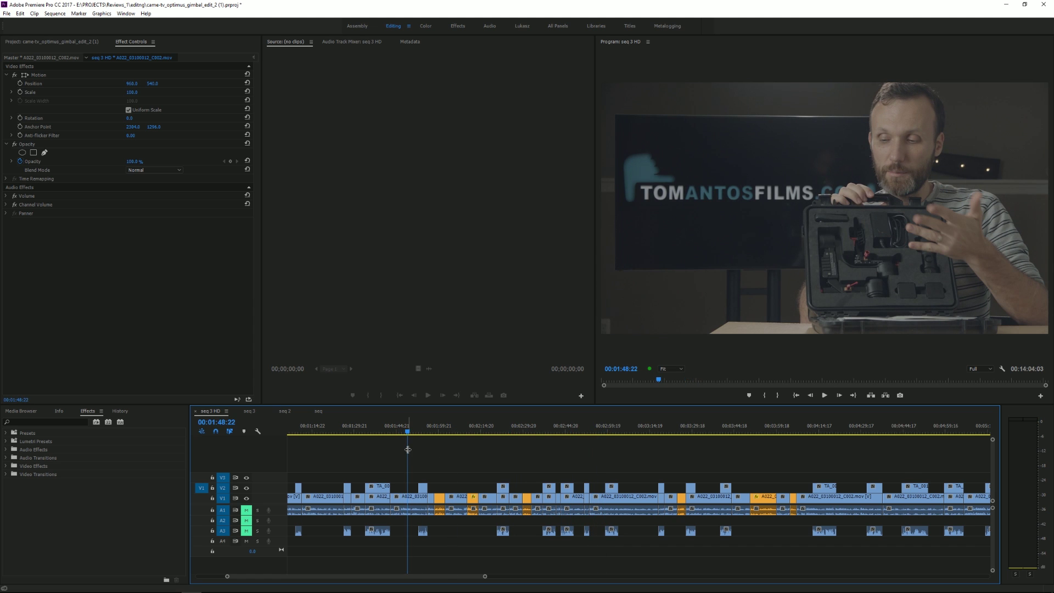
Apply Distort > Lens Distortion to the presenter clip near 1:48 and set Curvature to 94.
{"action": "left_click", "coordinate": [416, 500]}
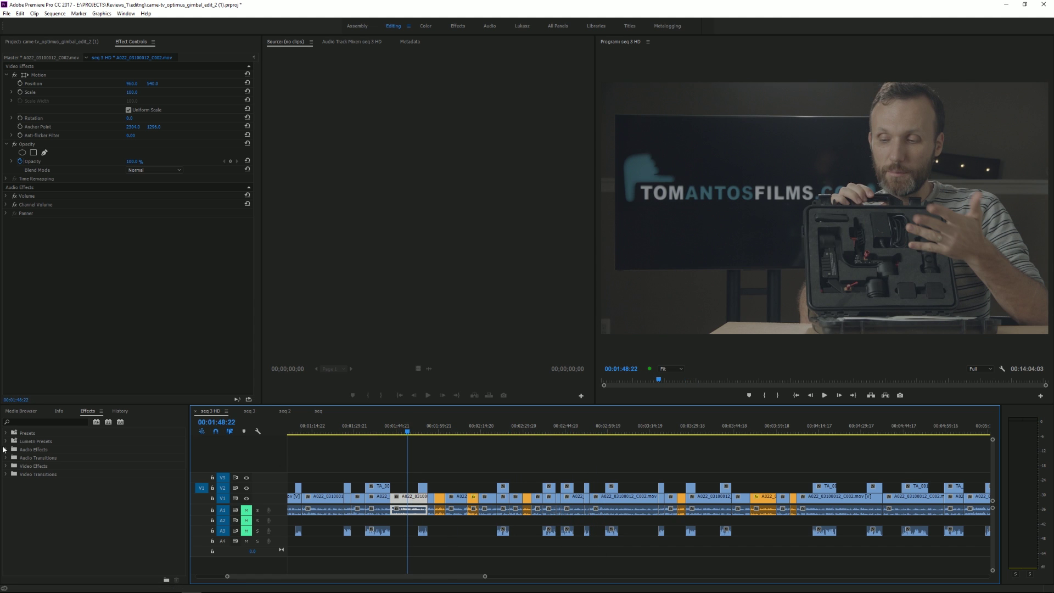
{"action": "left_click", "coordinate": [6, 465]}
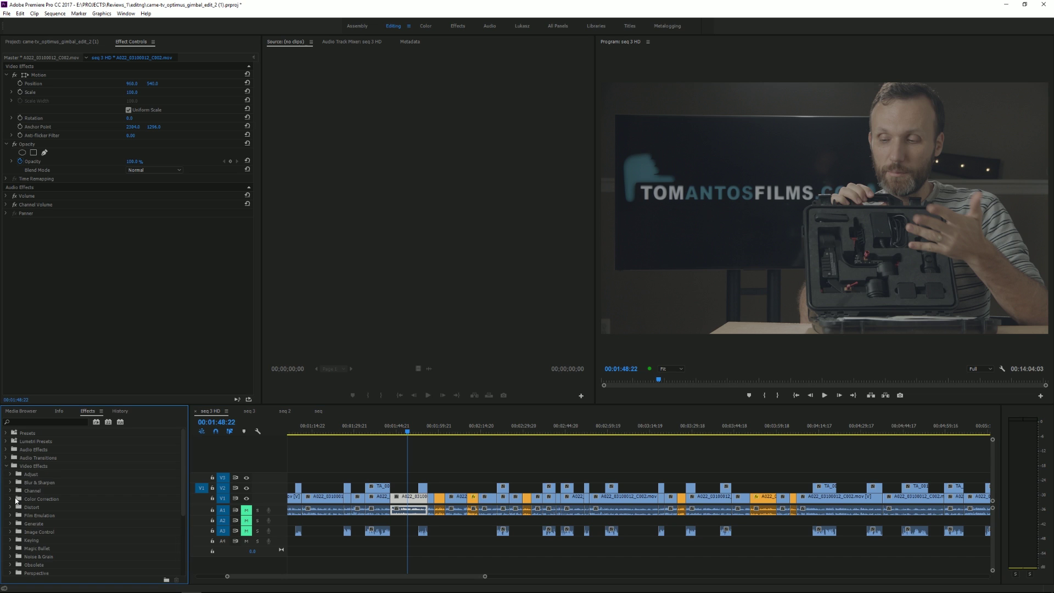
{"action": "left_click", "coordinate": [10, 483]}
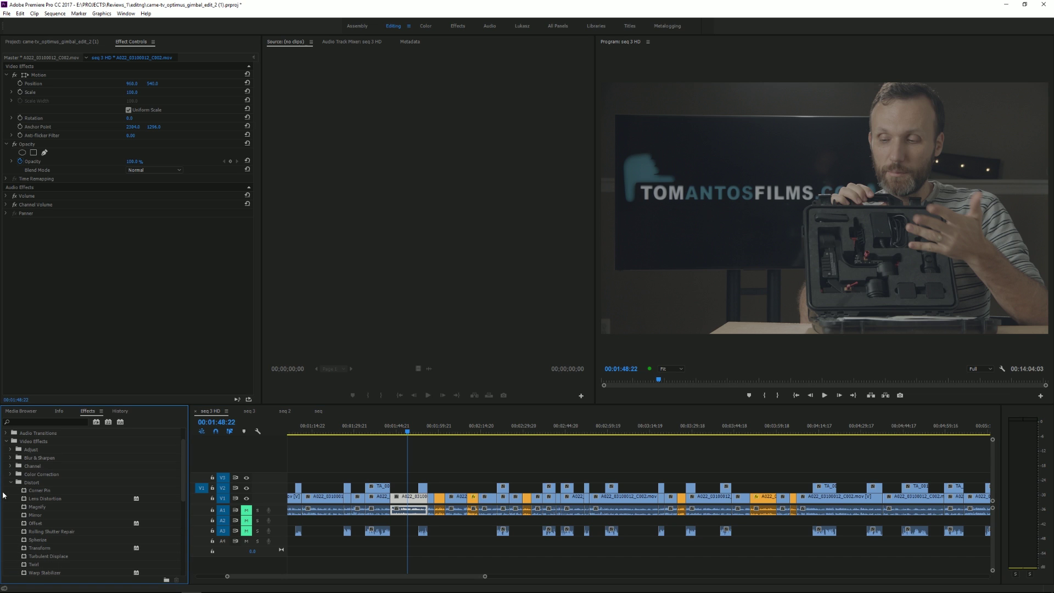
{"action": "left_click_drag", "start_coordinate": [26, 498], "coordinate": [413, 499]}
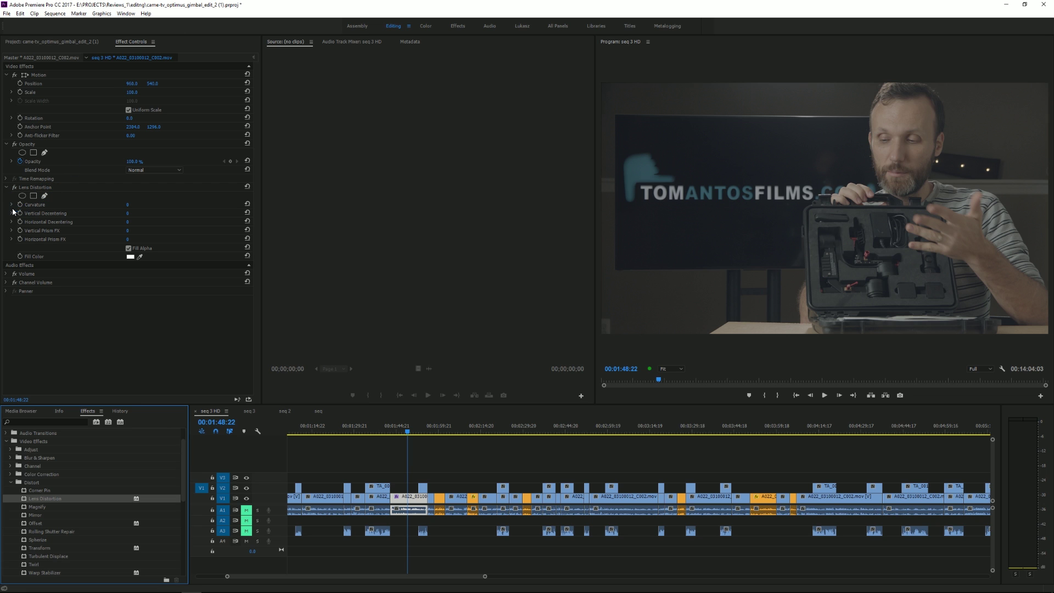
{"action": "left_click_drag", "start_coordinate": [127, 206], "coordinate": [270, 337]}
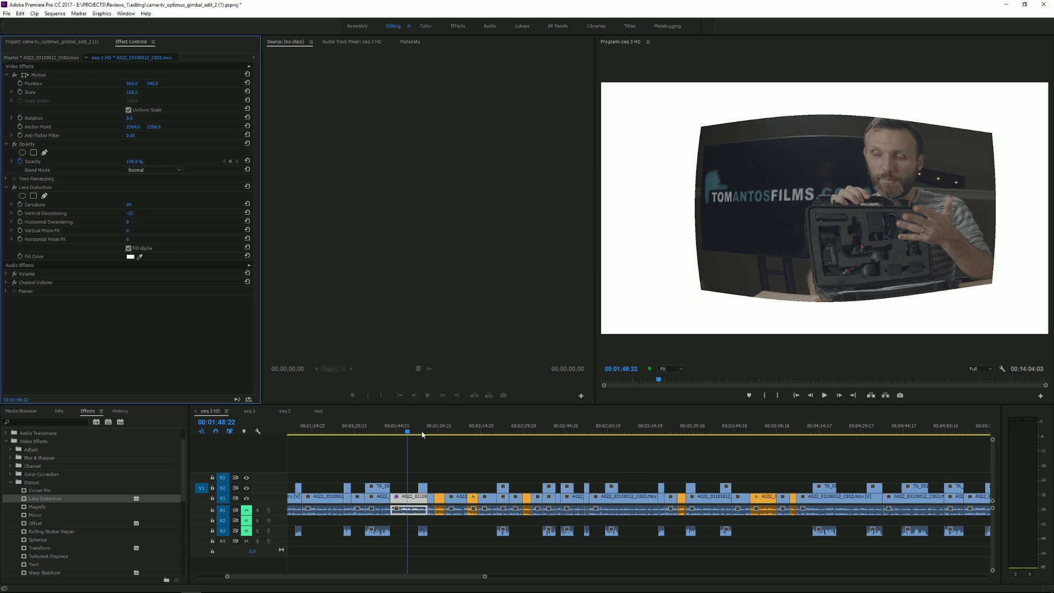
{"action": "mouse_move", "coordinate": [422, 434]}
{"action": "left_mouse_down"}
{"action": "mouse_move", "coordinate": [439, 429]}
{"action": "mouse_move", "coordinate": [413, 431]}
{"action": "left_mouse_up"}
{"action": "left_click", "coordinate": [37, 189]}
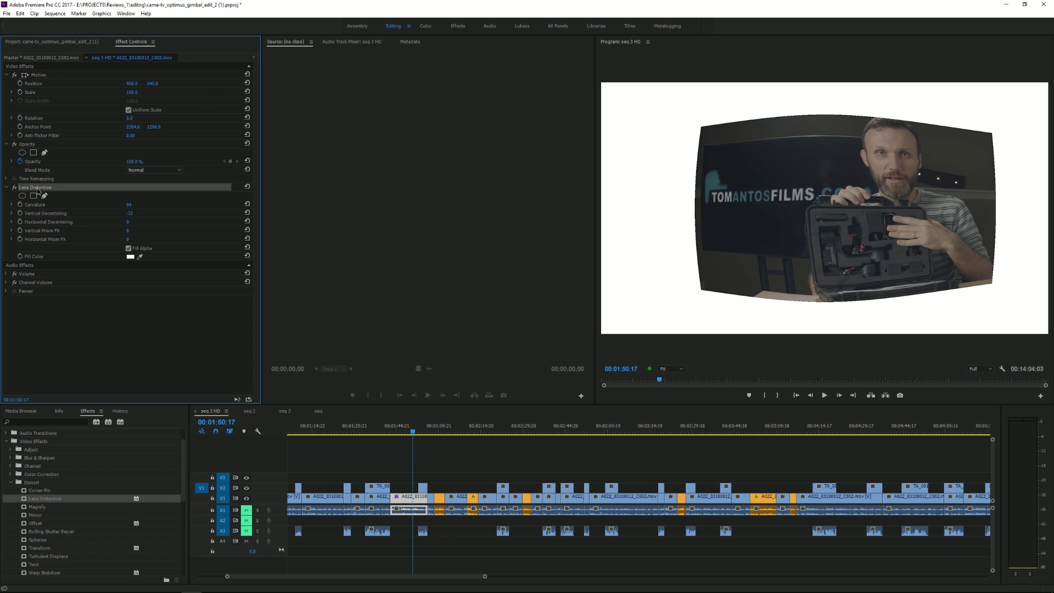
{"action": "right_click", "coordinate": [37, 190]}
{"action": "left_click", "coordinate": [62, 237]}
{"action": "left_click", "coordinate": [428, 429]}
{"action": "key", "text": "space"}
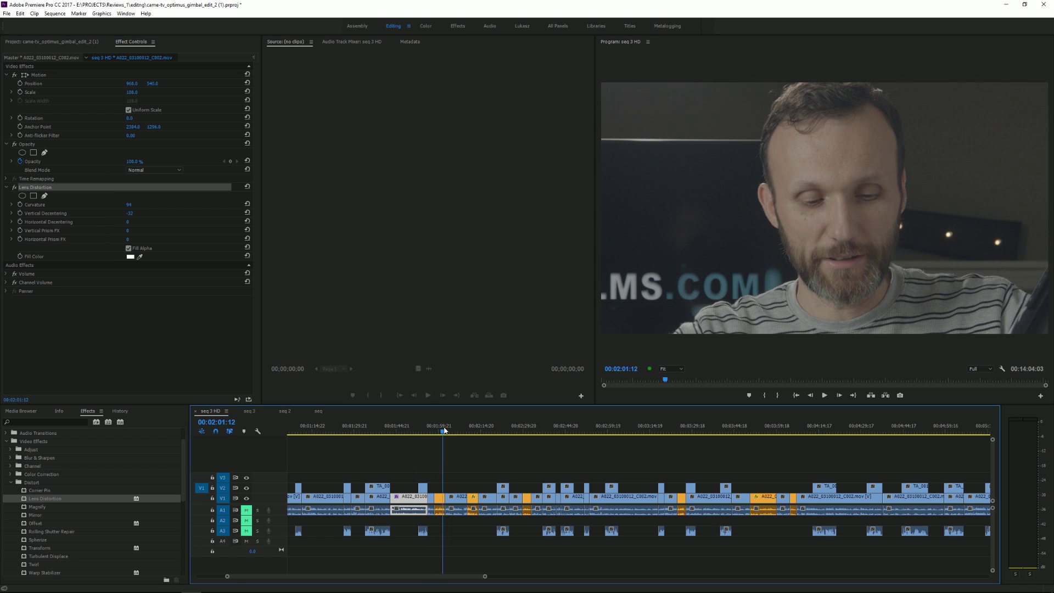
{"action": "right_click", "coordinate": [441, 498]}
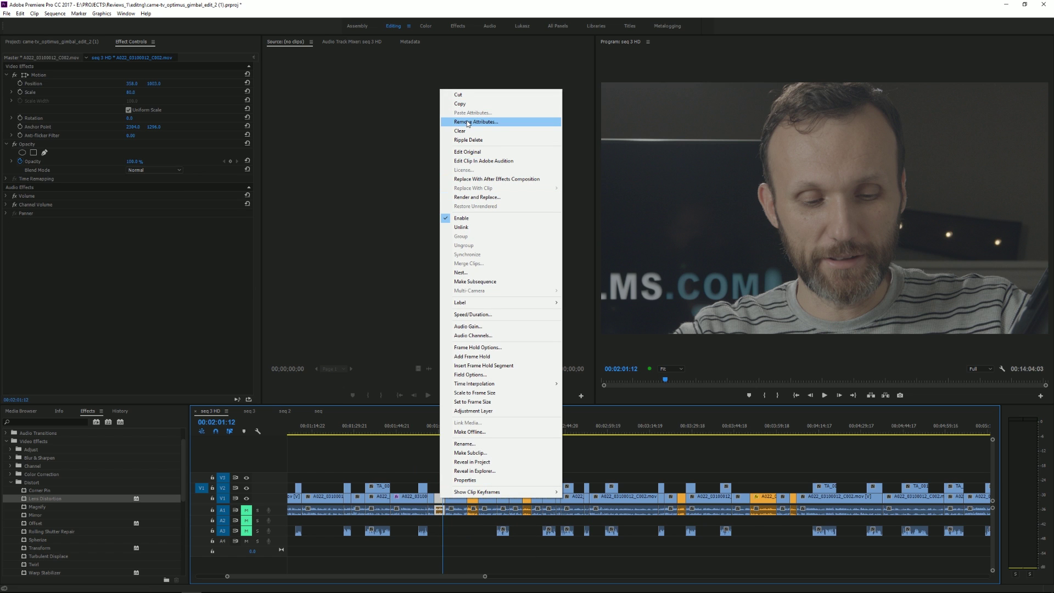
{"action": "left_click", "coordinate": [438, 429]}
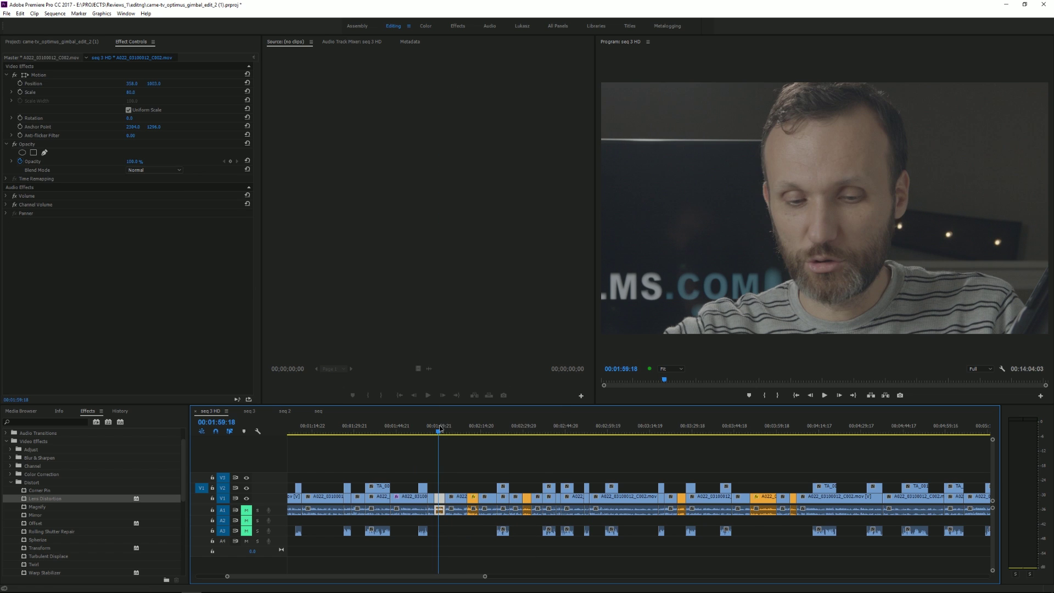
{"action": "left_click_drag", "start_coordinate": [459, 488], "coordinate": [429, 513]}
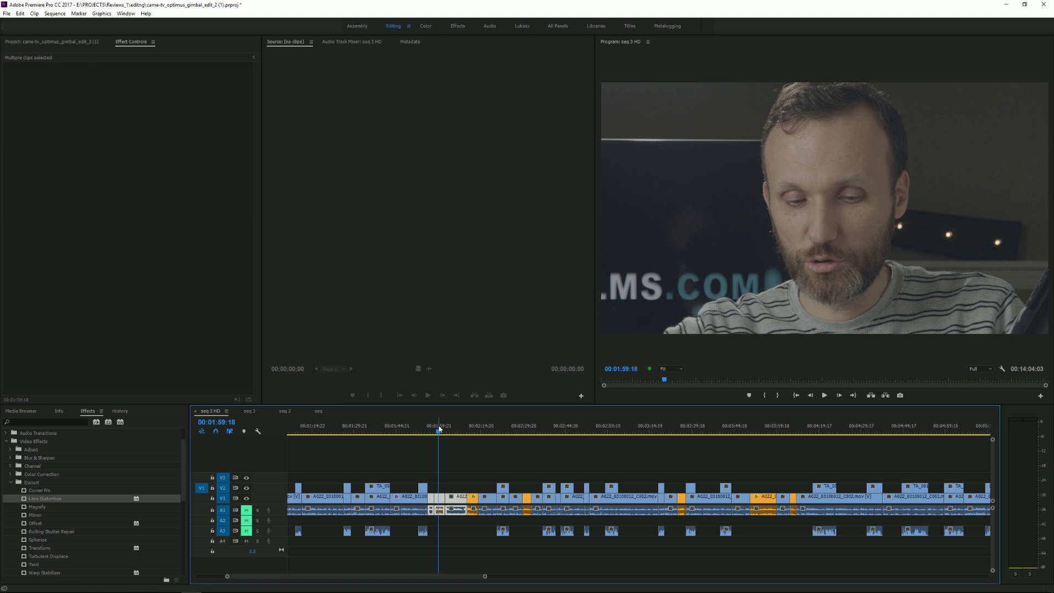
{"action": "mouse_move", "coordinate": [438, 429]}
{"action": "left_mouse_down"}
{"action": "mouse_move", "coordinate": [412, 425]}
{"action": "mouse_move", "coordinate": [446, 425]}
{"action": "left_mouse_up"}
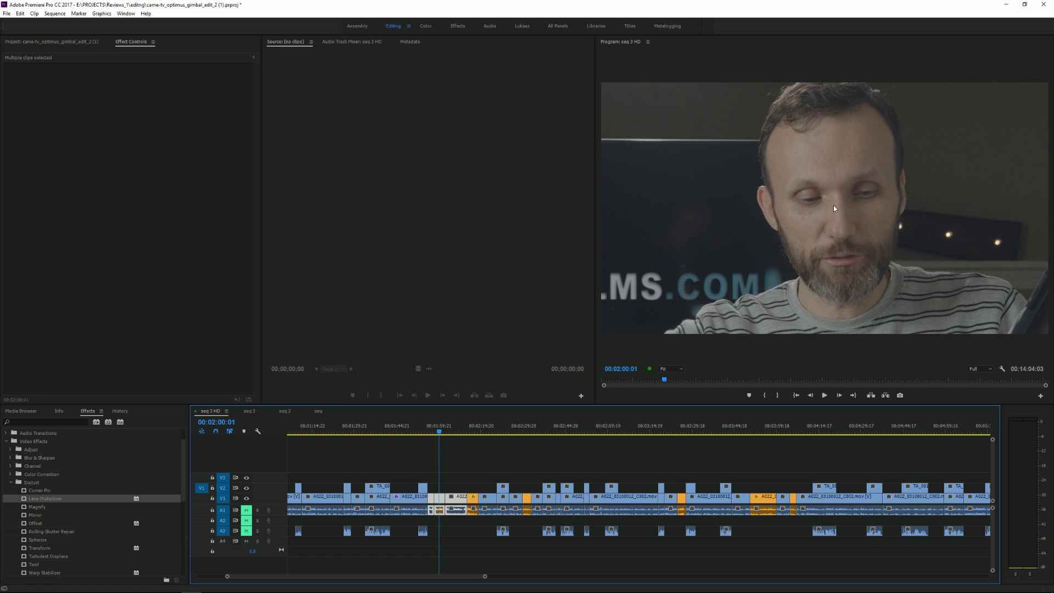
{"action": "mouse_move", "coordinate": [445, 429]}
{"action": "left_mouse_down"}
{"action": "mouse_move", "coordinate": [460, 431]}
{"action": "mouse_move", "coordinate": [416, 433]}
{"action": "mouse_move", "coordinate": [463, 432]}
{"action": "left_mouse_up"}
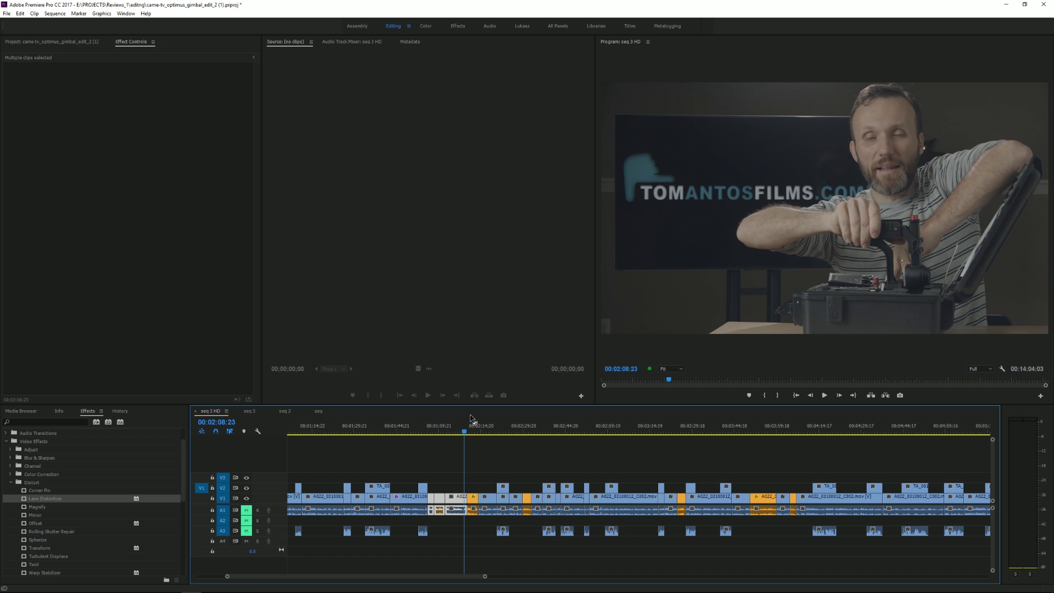
{"action": "left_click_drag", "start_coordinate": [464, 429], "coordinate": [409, 432]}
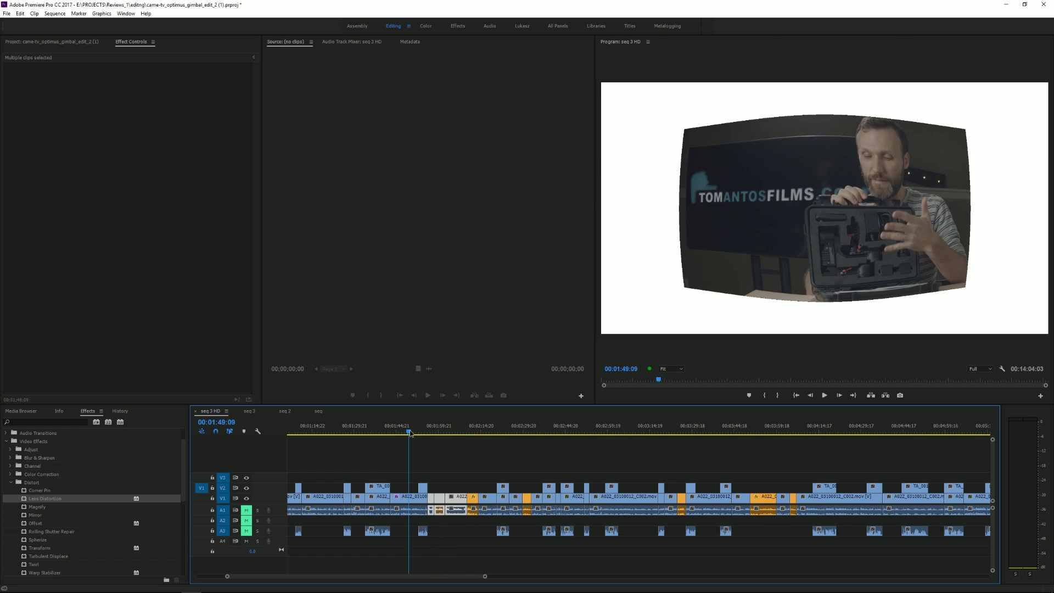
Delete the Lens Distortion effect from the presenter clip.
{"action": "left_click", "coordinate": [409, 497]}
{"action": "left_click", "coordinate": [28, 192]}
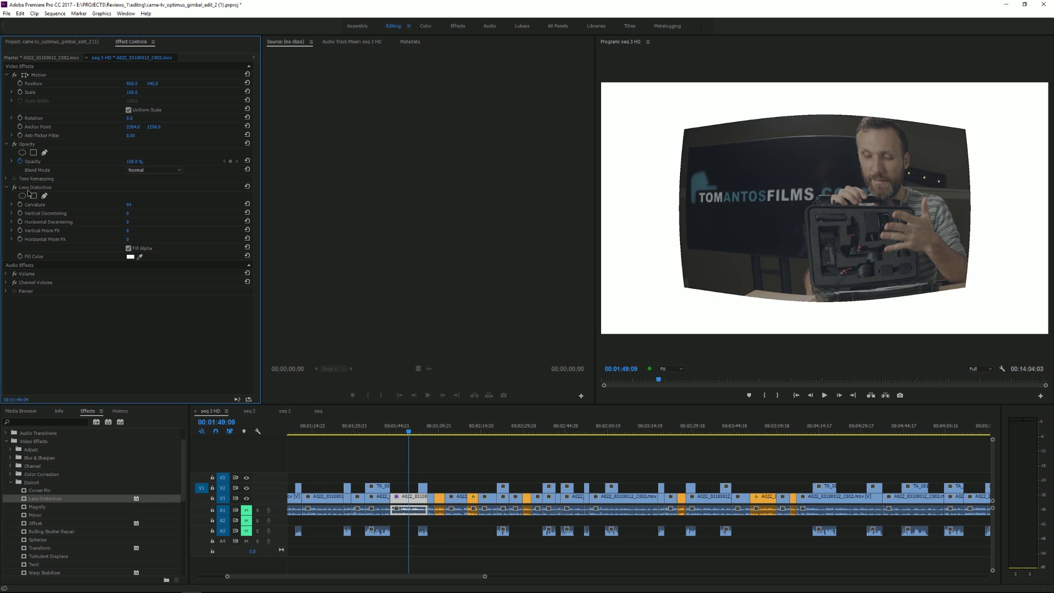
{"action": "left_click", "coordinate": [28, 190]}
{"action": "key", "text": "Delete"}
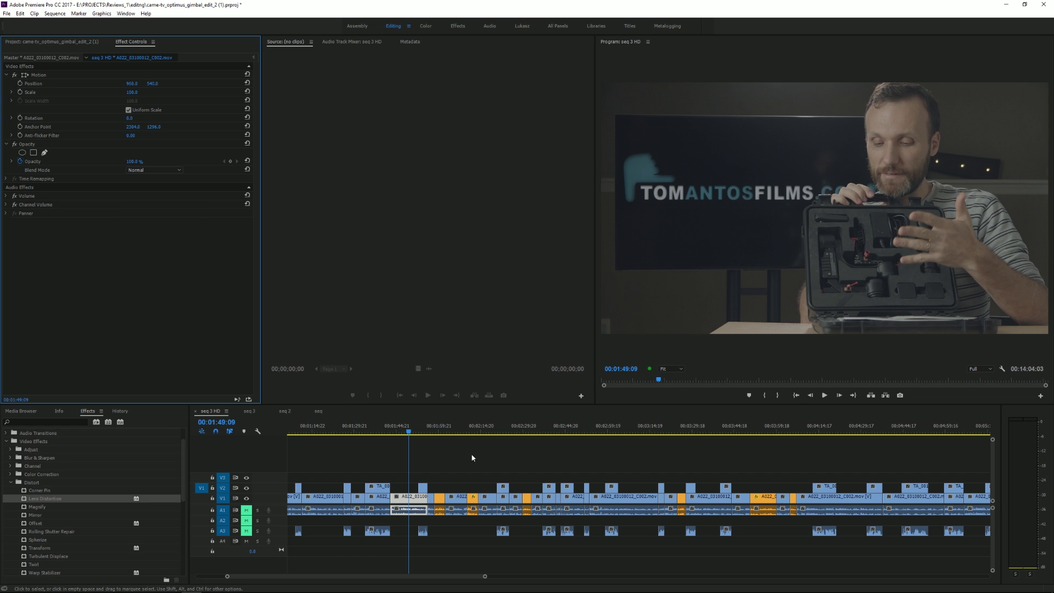
Reselect the presenter clip at 1:46:14 and switch to the Color workspace.
{"action": "left_click", "coordinate": [492, 316]}
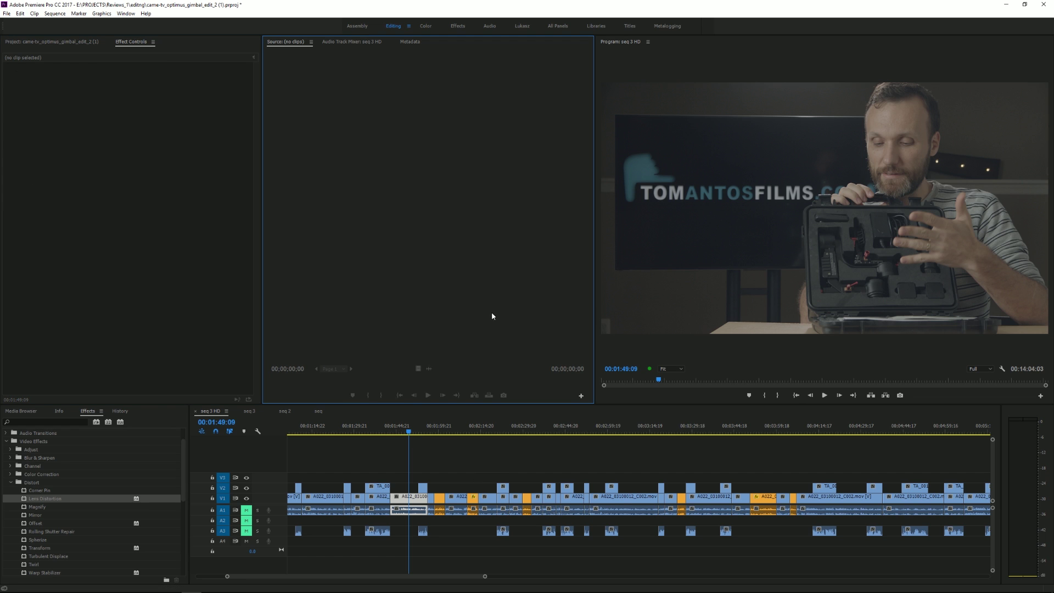
{"action": "left_click", "coordinate": [401, 432]}
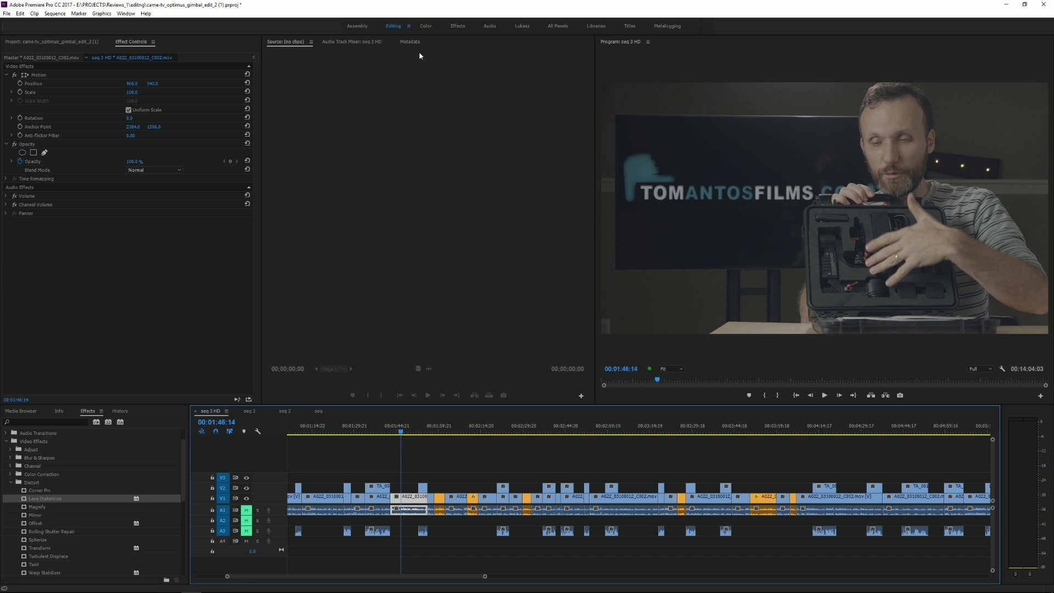
{"action": "left_click", "coordinate": [425, 27]}
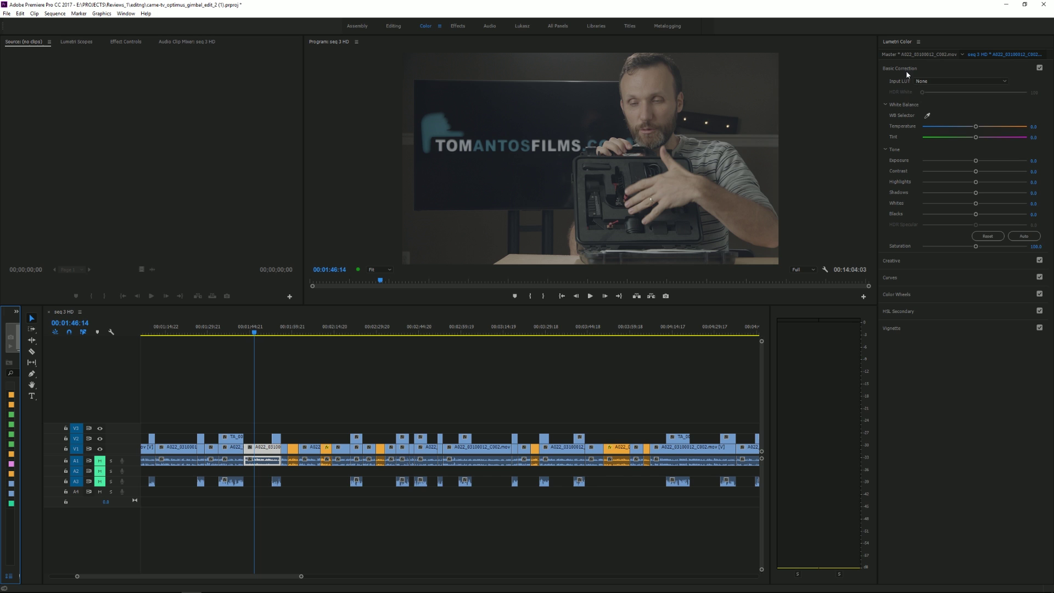
Load the 4.6K Film to Rec709 LUT from Audio_Video_Elements > LUT_Presets > Tom Antos Films as Input LUT.
{"action": "left_click", "coordinate": [925, 82]}
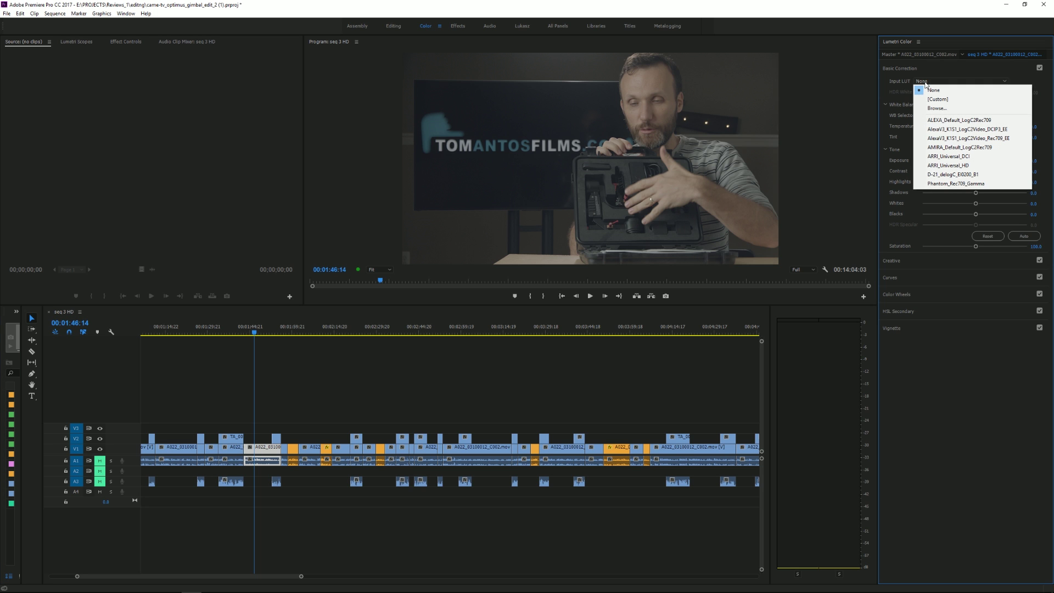
{"action": "left_click", "coordinate": [937, 108]}
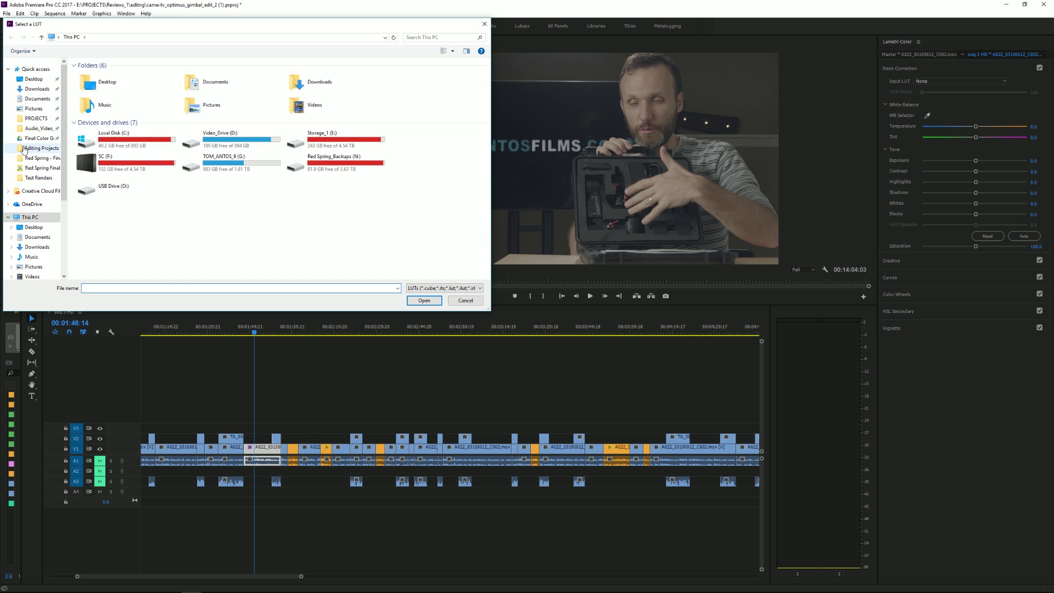
{"action": "double_click", "coordinate": [105, 140]}
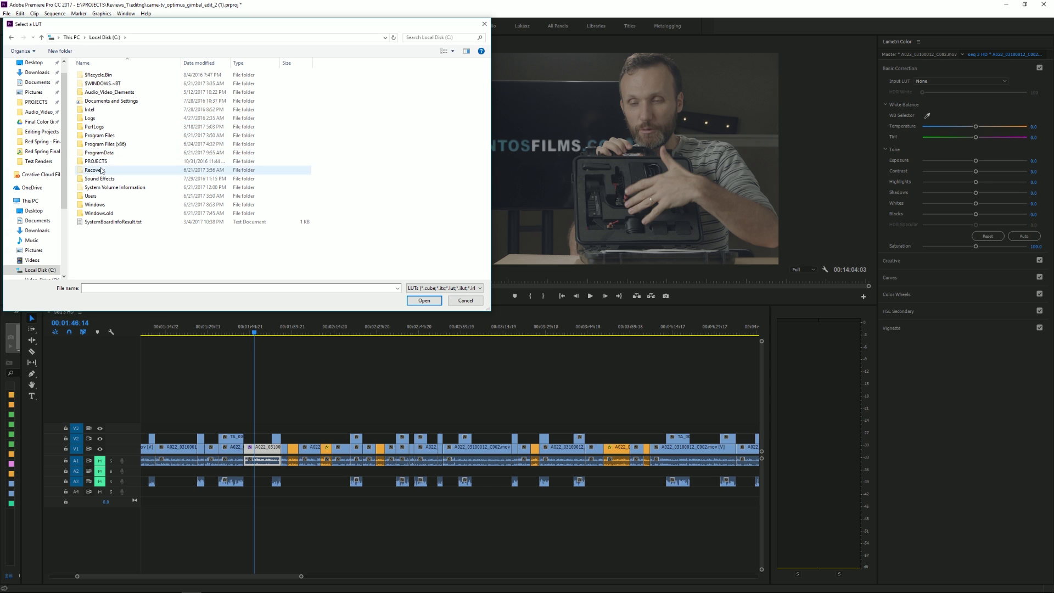
{"action": "double_click", "coordinate": [96, 161]}
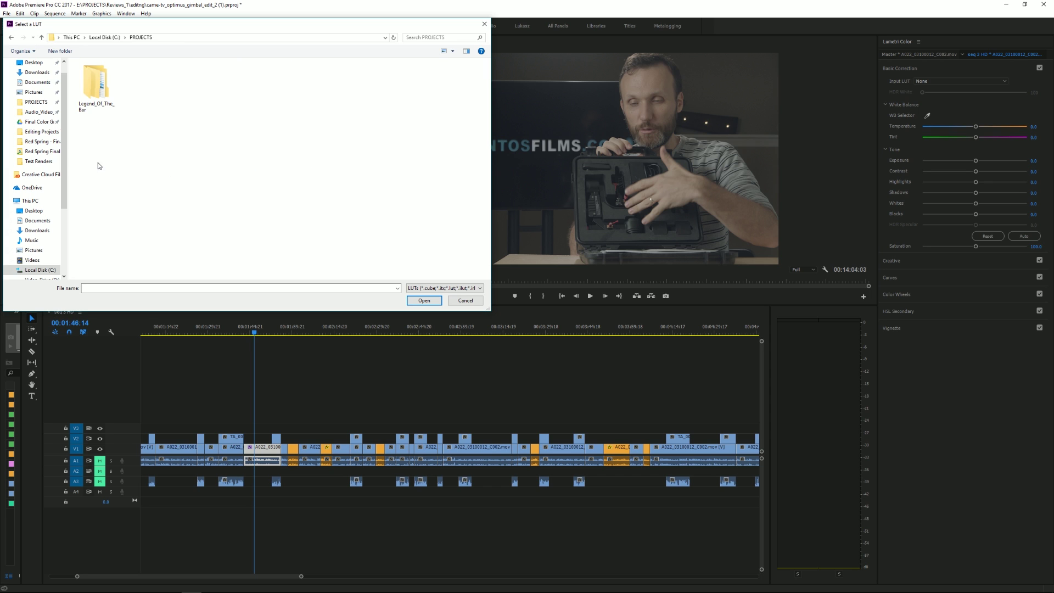
{"action": "left_click", "coordinate": [103, 36]}
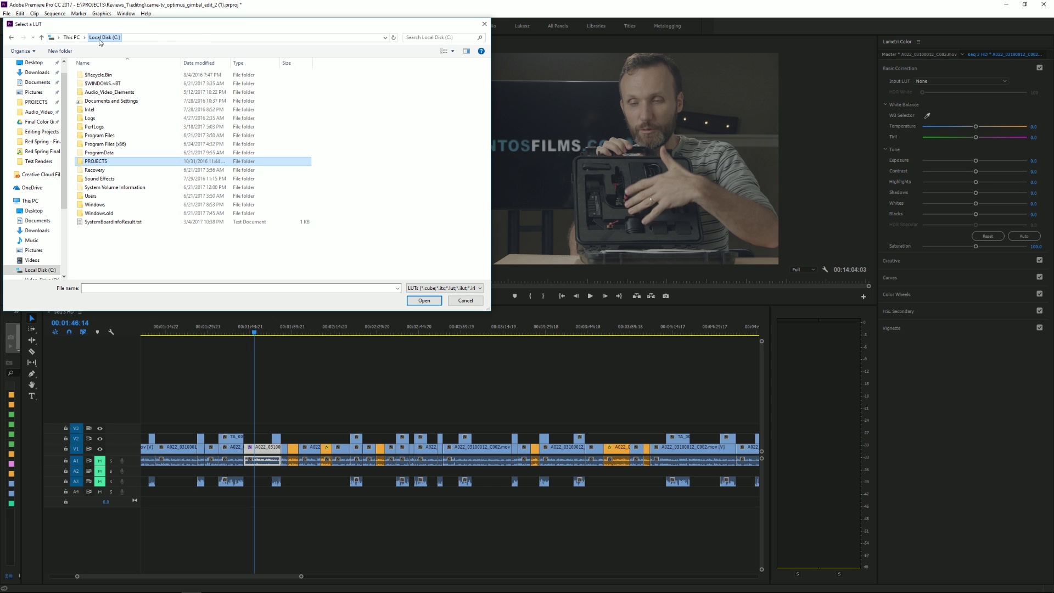
{"action": "double_click", "coordinate": [104, 91]}
{"action": "double_click", "coordinate": [100, 178]}
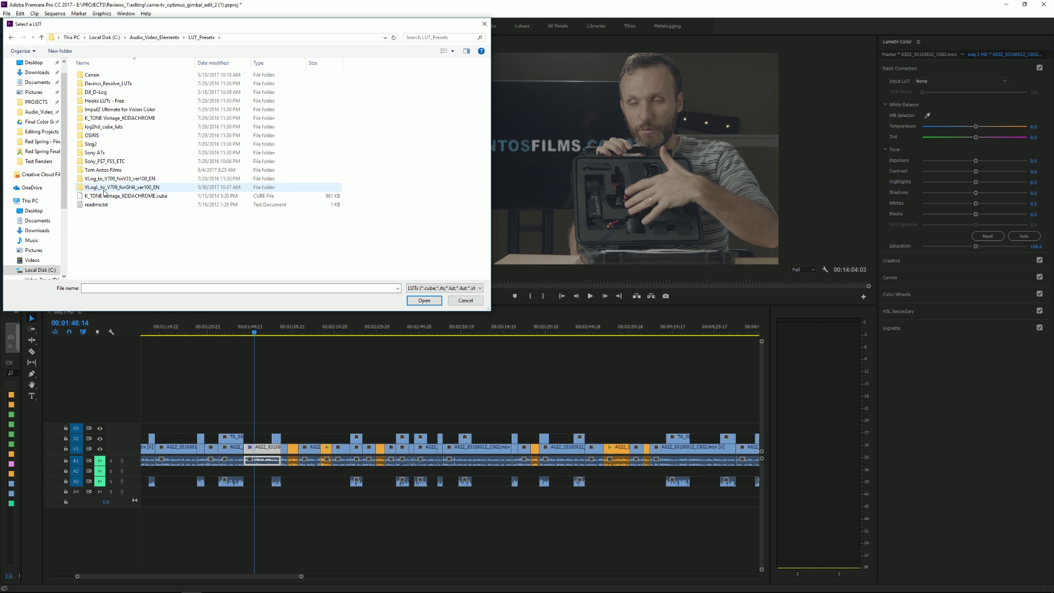
{"action": "double_click", "coordinate": [104, 170]}
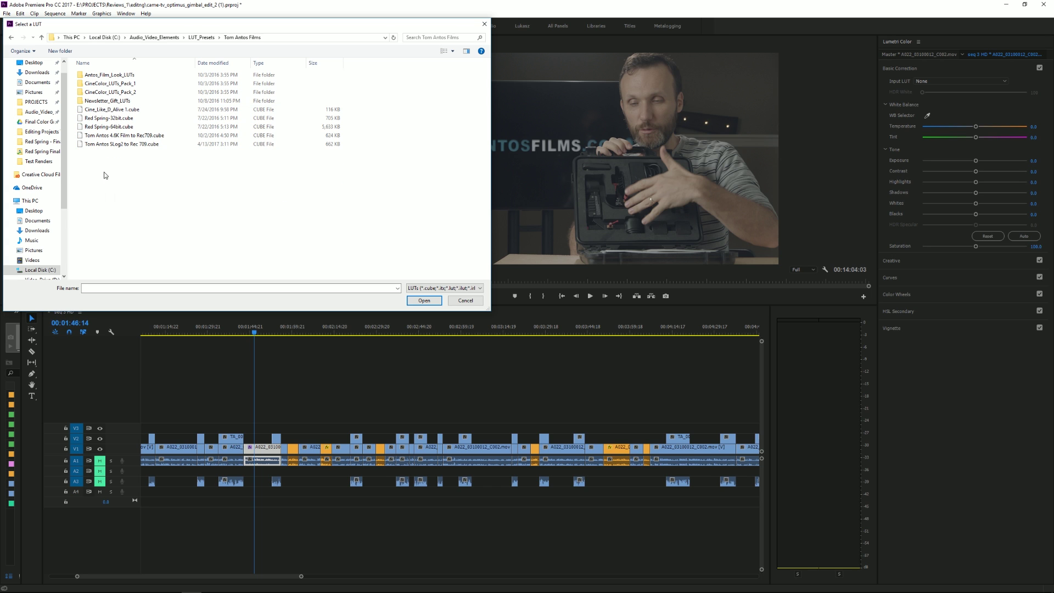
{"action": "double_click", "coordinate": [107, 135]}
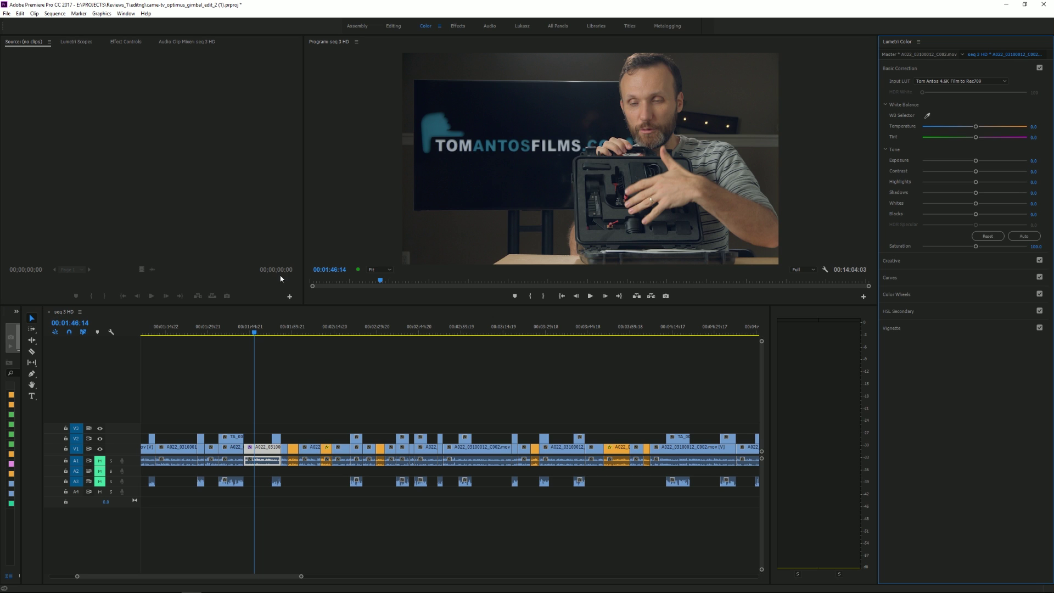
With RGB parade showing, set Whites 46.7, Blacks -2.7, cool Temperature slightly, and compare Basic Correction.
{"action": "left_click", "coordinate": [77, 42]}
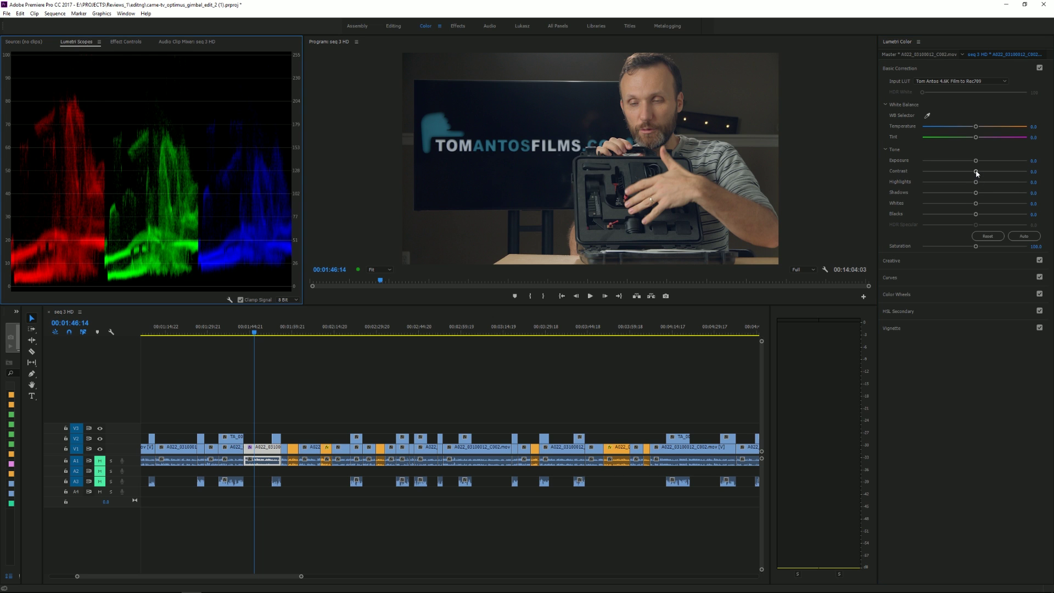
{"action": "left_click_drag", "start_coordinate": [977, 204], "coordinate": [999, 203]}
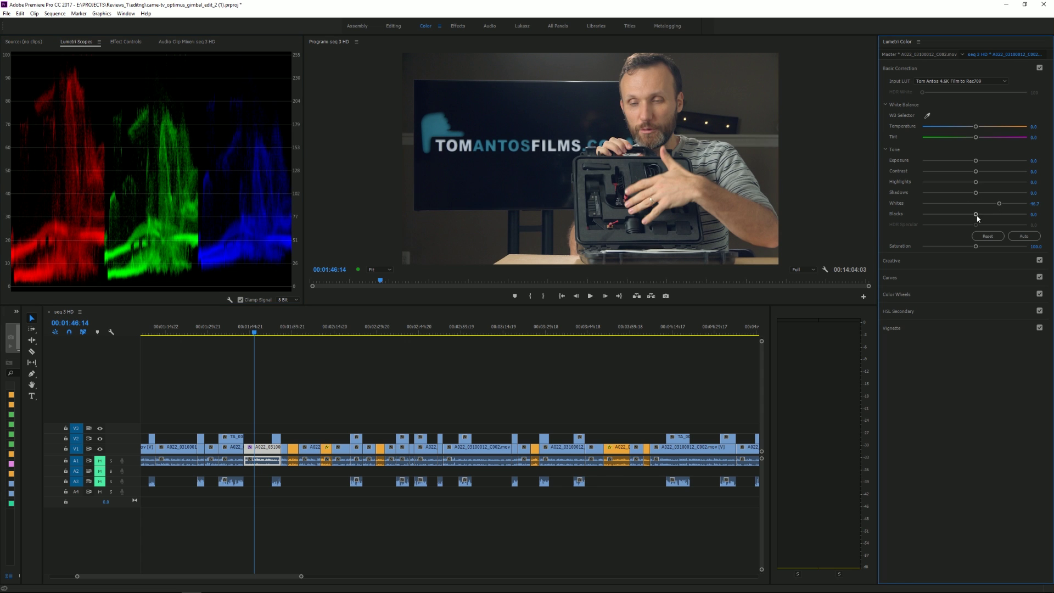
{"action": "left_click_drag", "start_coordinate": [975, 215], "coordinate": [973, 215]}
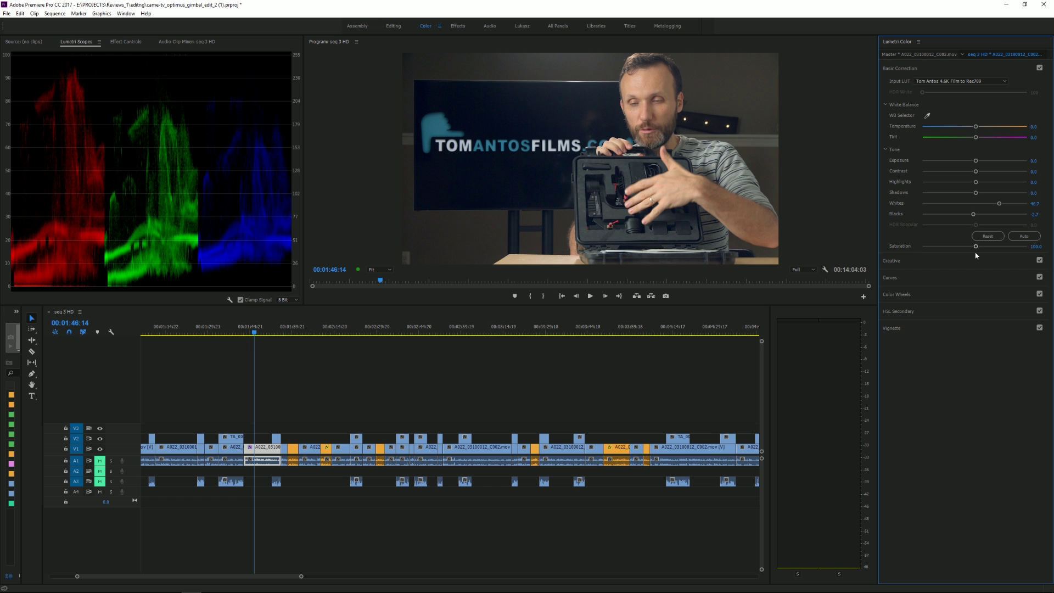
{"action": "left_click_drag", "start_coordinate": [974, 128], "coordinate": [972, 129]}
{"action": "left_click", "coordinate": [1039, 67]}
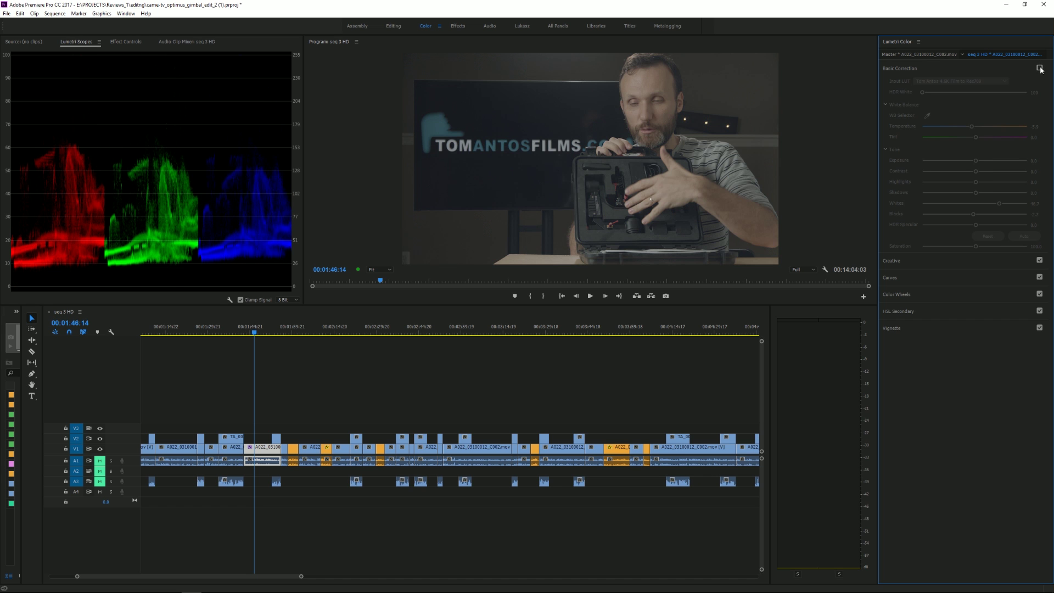
{"action": "left_click", "coordinate": [1040, 67]}
Move to the other camera's clip at 00:01:58:07 and show its Effect Controls.
{"action": "left_click", "coordinate": [258, 333]}
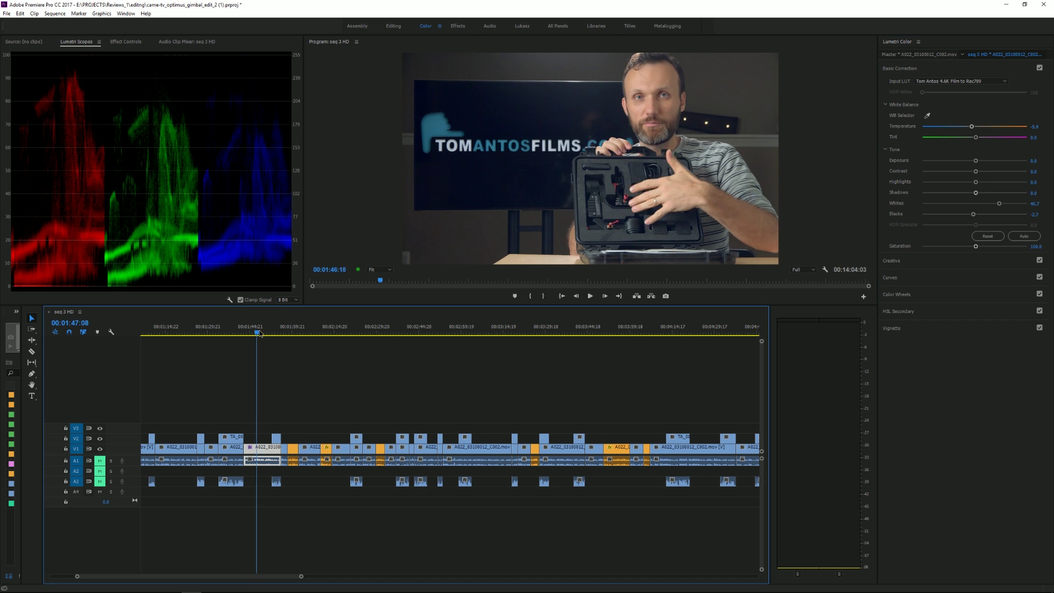
{"action": "mouse_move", "coordinate": [259, 333]}
{"action": "left_mouse_down"}
{"action": "mouse_move", "coordinate": [286, 331]}
{"action": "mouse_move", "coordinate": [266, 323]}
{"action": "left_mouse_up"}
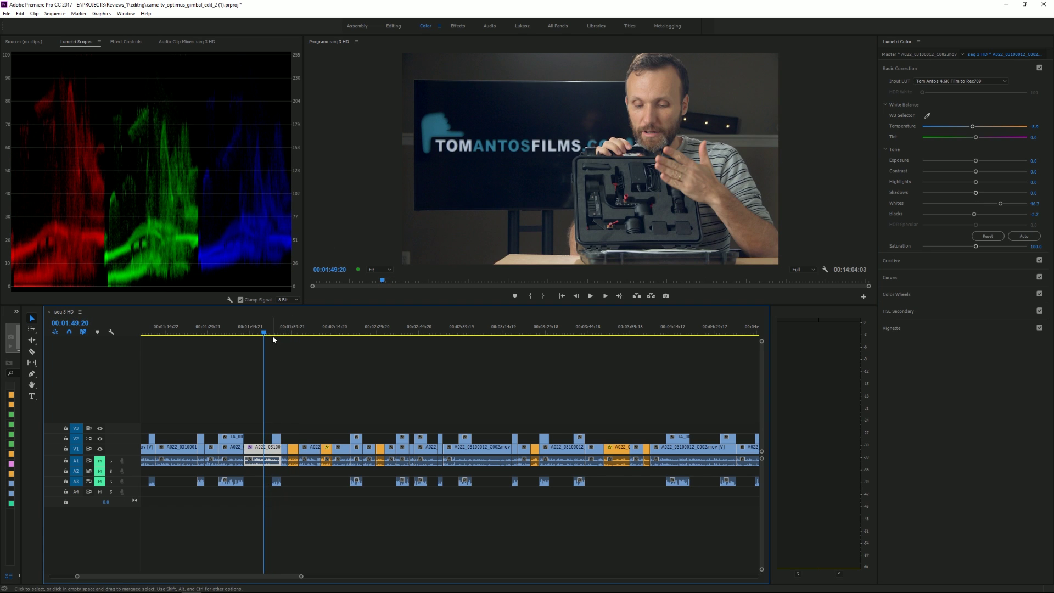
{"action": "left_click_drag", "start_coordinate": [274, 332], "coordinate": [287, 332]}
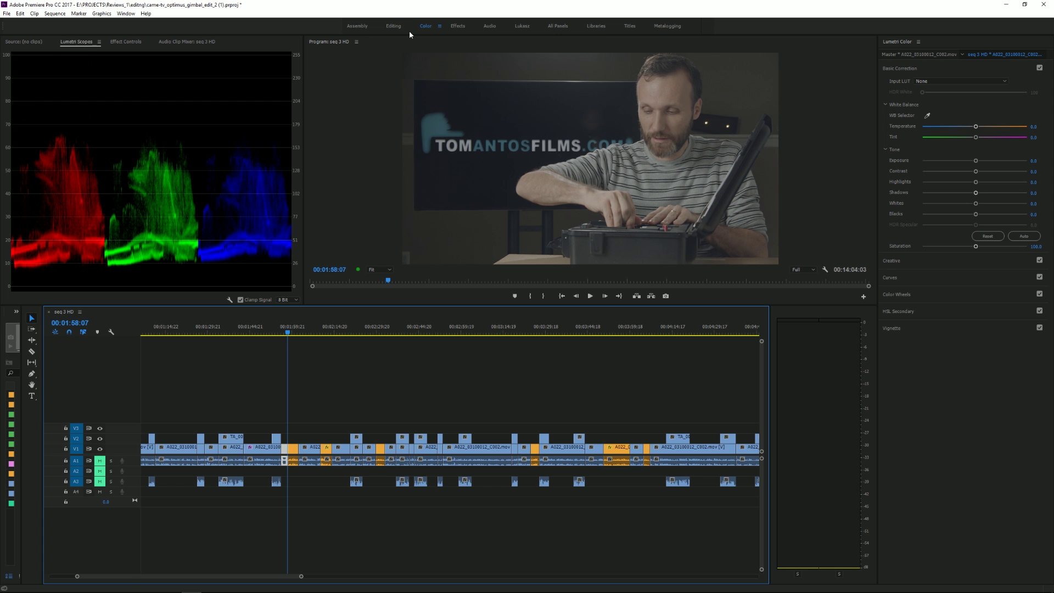
{"action": "left_click", "coordinate": [127, 42]}
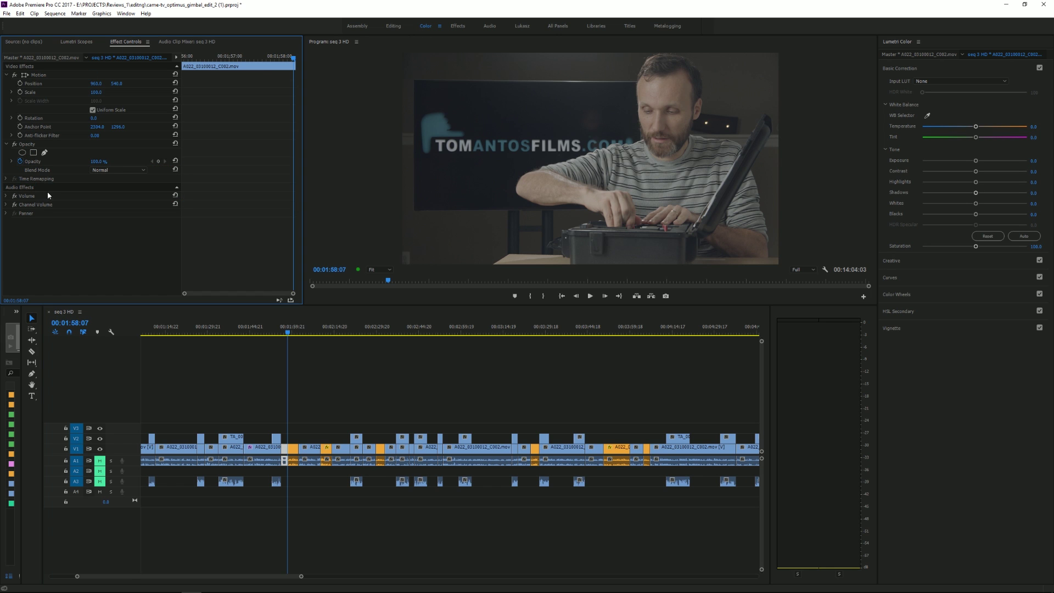
Back on the graded clip at 00:01:50:17, toggle its Lumetri Color off and on to compare.
{"action": "left_click", "coordinate": [267, 332]}
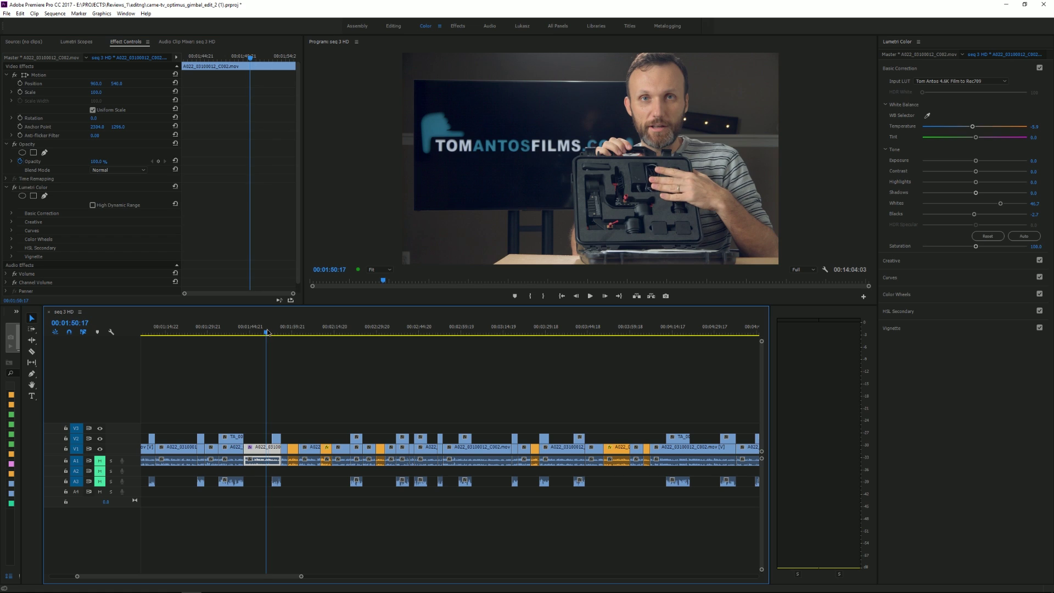
{"action": "left_click", "coordinate": [23, 188]}
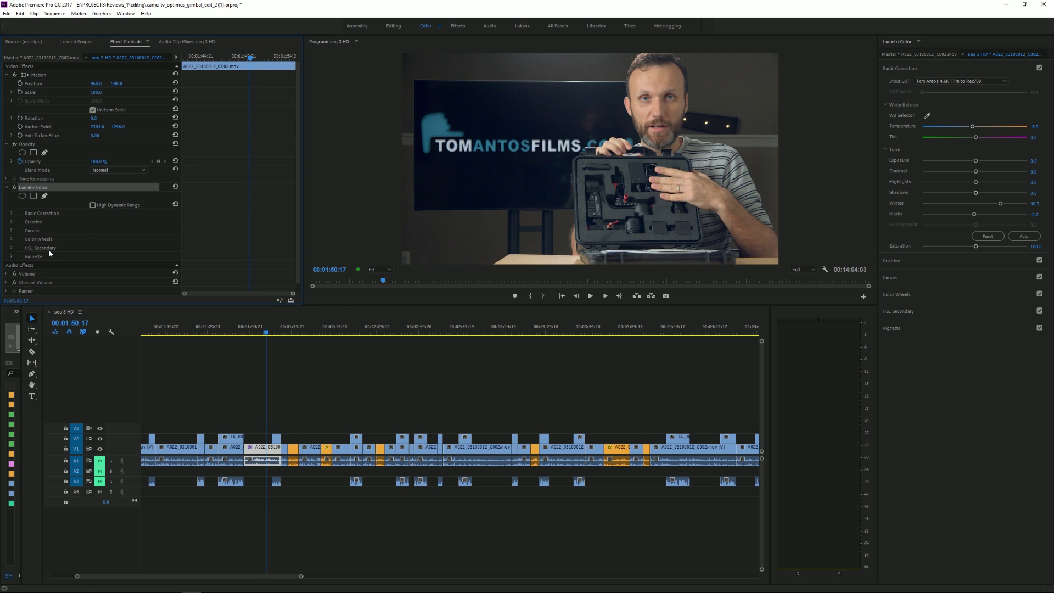
{"action": "scroll", "coordinate": [195, 245], "scroll_direction": "down", "scroll_amount": 1}
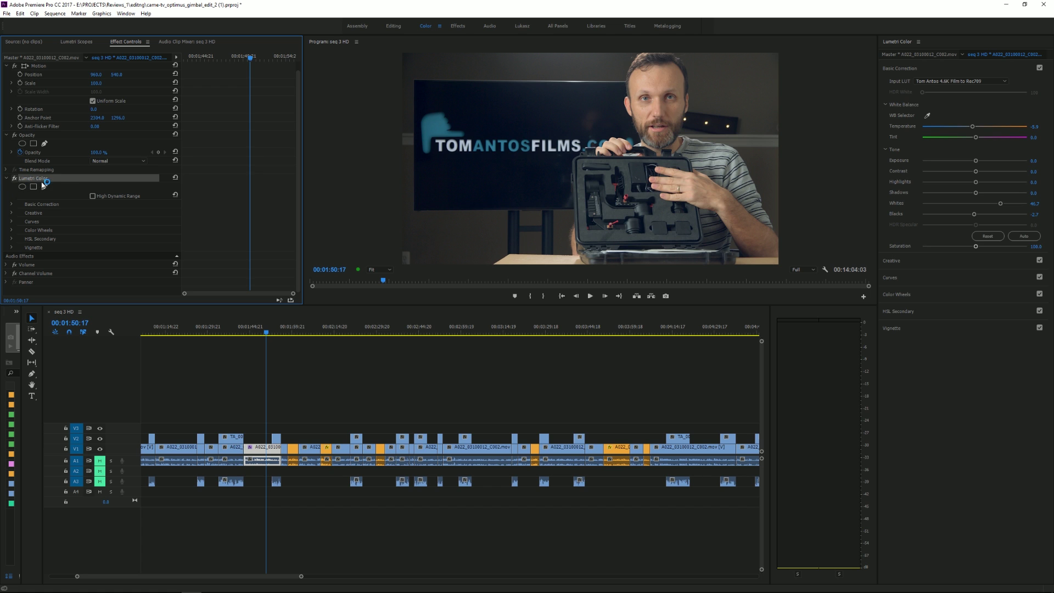
{"action": "left_click", "coordinate": [14, 178]}
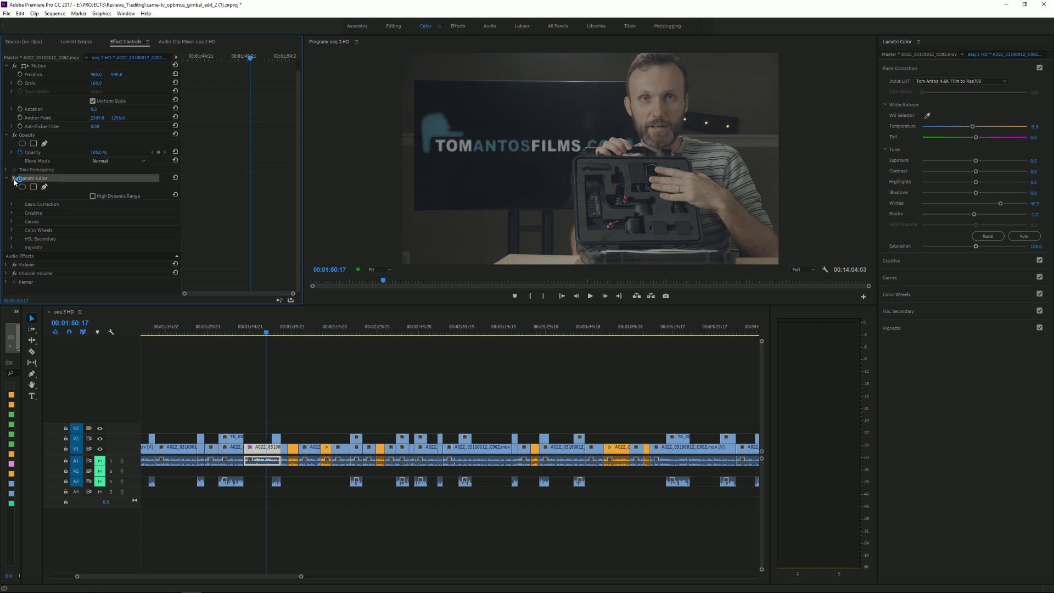
{"action": "left_click", "coordinate": [14, 178]}
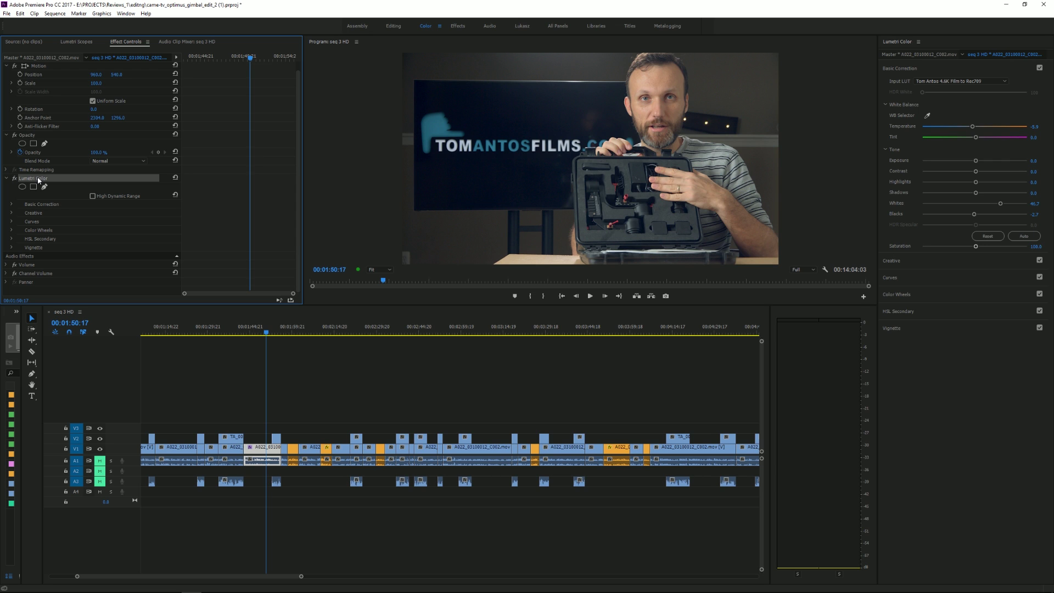
Scrub to 00:01:49:20 and return to the Editing workspace.
{"action": "left_click", "coordinate": [261, 331]}
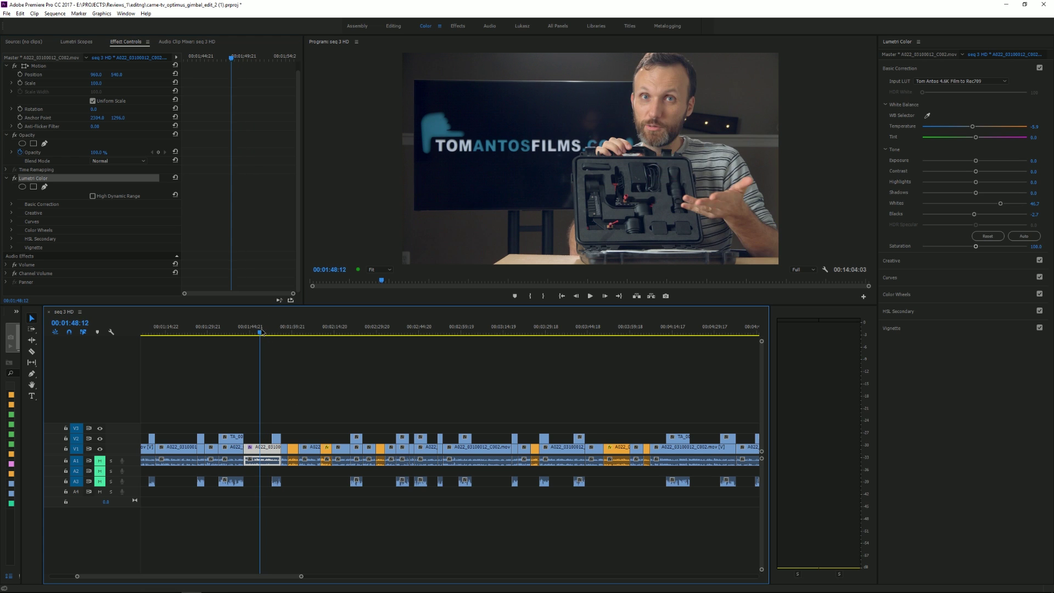
{"action": "left_click_drag", "start_coordinate": [261, 332], "coordinate": [265, 332]}
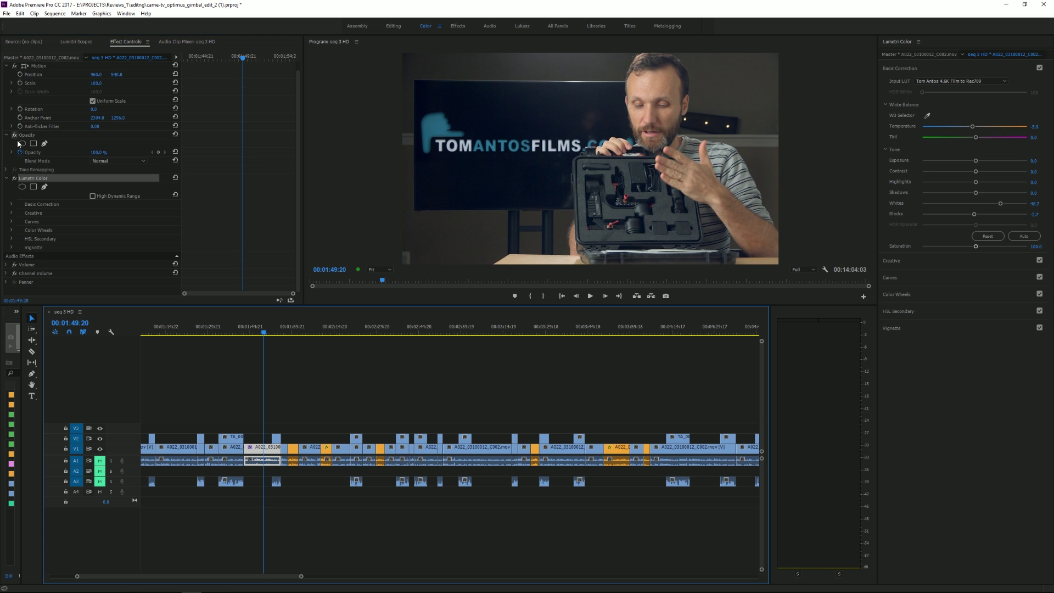
{"action": "left_click", "coordinate": [402, 28]}
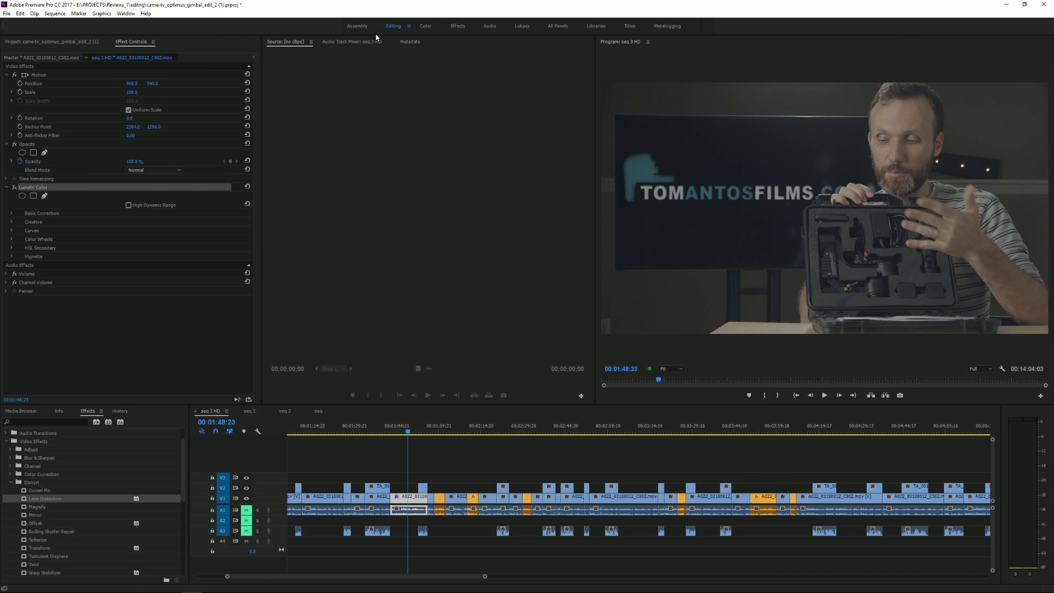
Reveal the timeline clip in the Project panel and load A022_03100012_C002.mov in the Source monitor.
{"action": "right_click", "coordinate": [409, 499]}
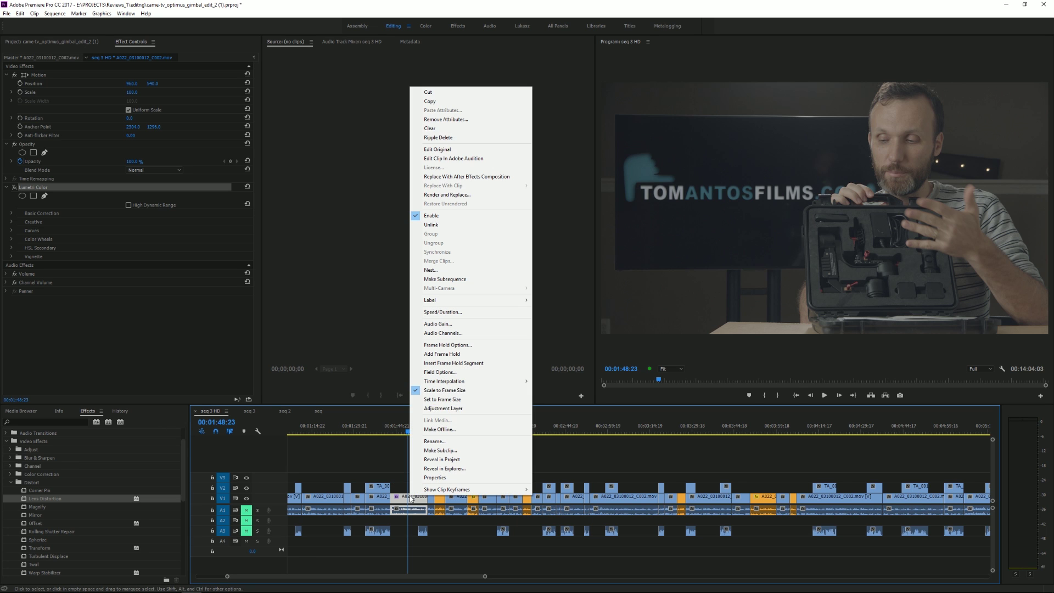
{"action": "left_click", "coordinate": [442, 459]}
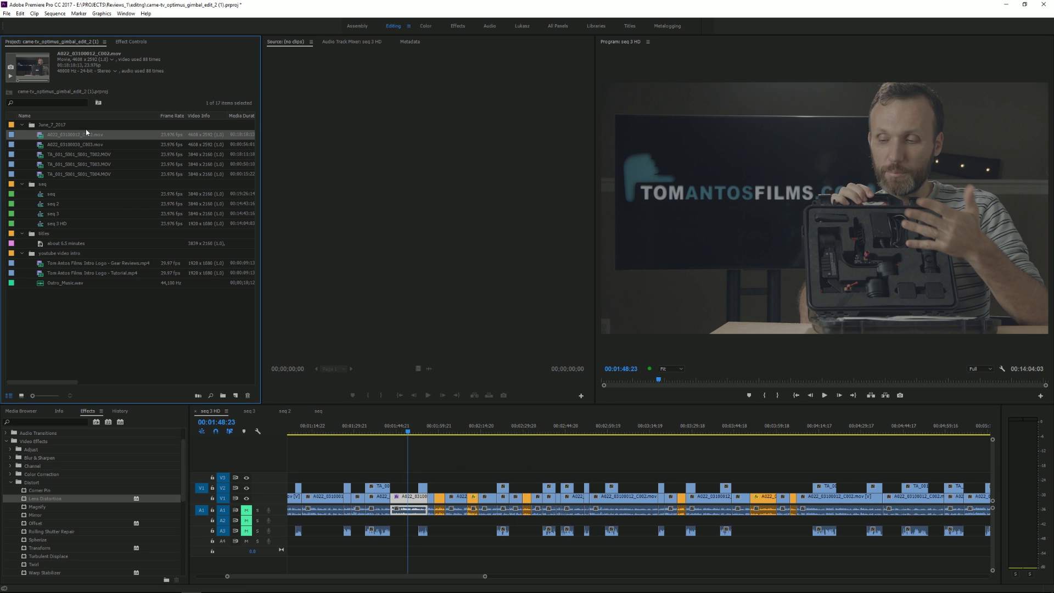
{"action": "double_click", "coordinate": [43, 137]}
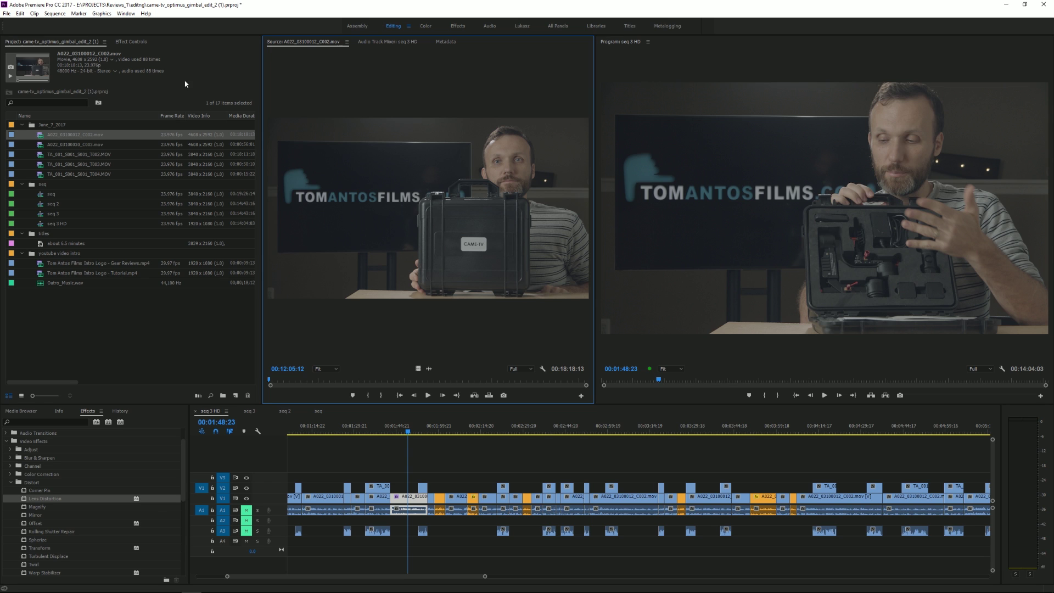
{"action": "left_click", "coordinate": [124, 44]}
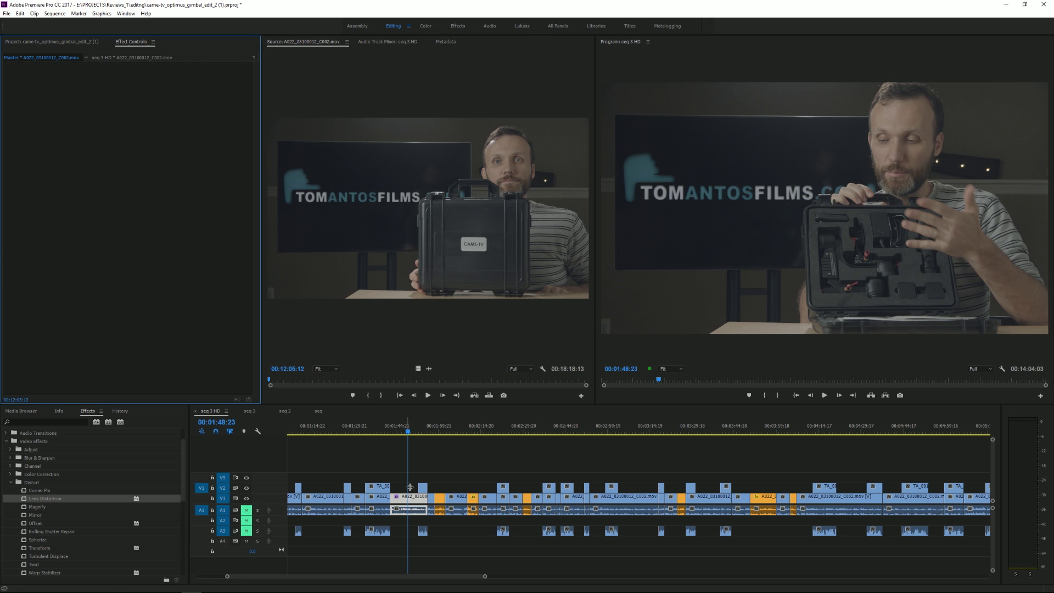
Paste Lumetri Color into the master clip's effects, enable it, and review at 00:01:47:08.
{"action": "right_click", "coordinate": [74, 151]}
{"action": "left_click", "coordinate": [94, 201]}
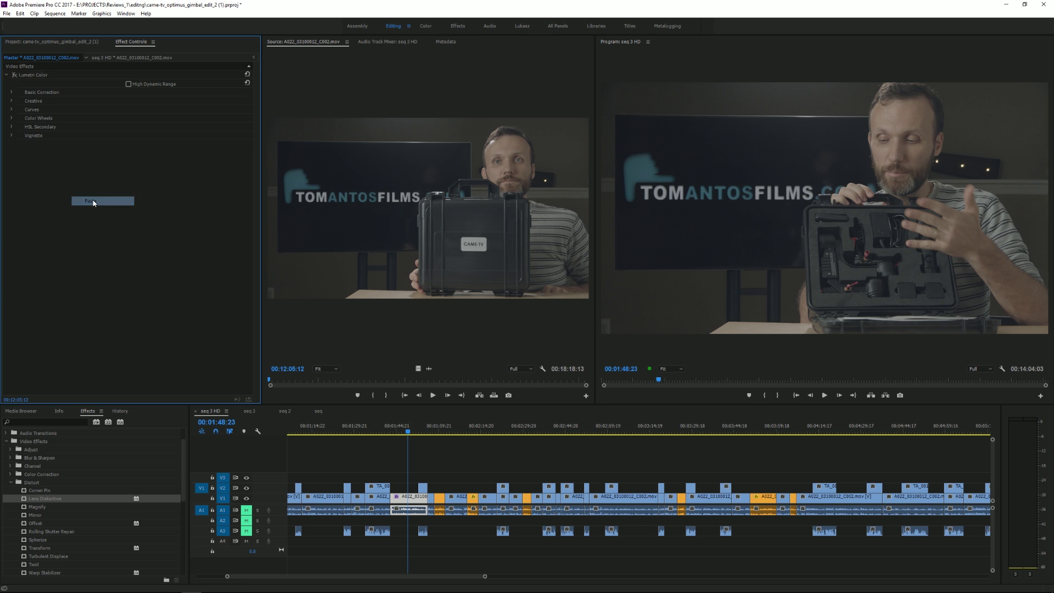
{"action": "left_click", "coordinate": [15, 75]}
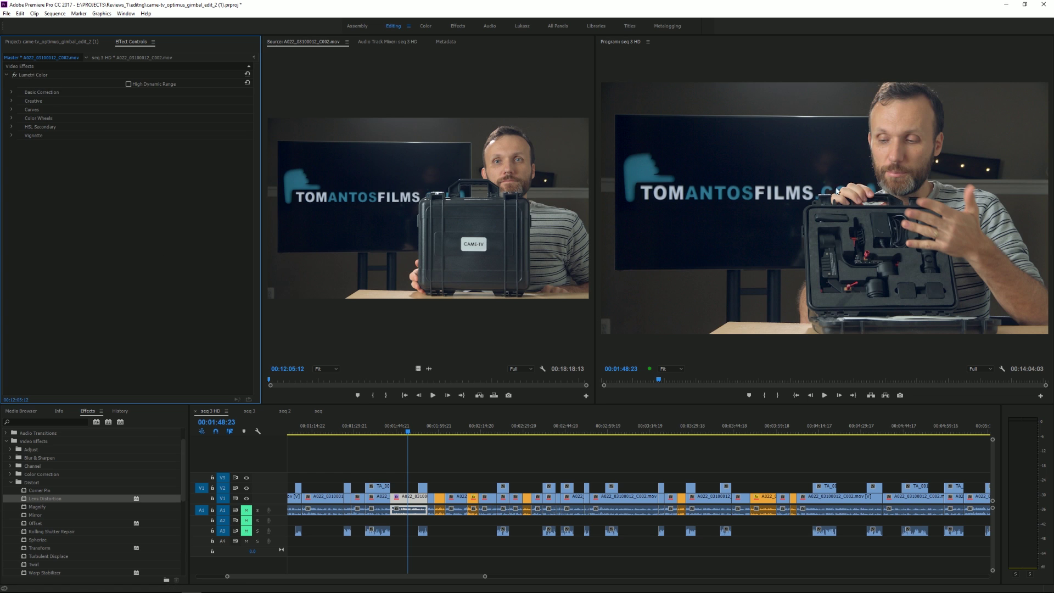
{"action": "left_click_drag", "start_coordinate": [406, 435], "coordinate": [404, 435]}
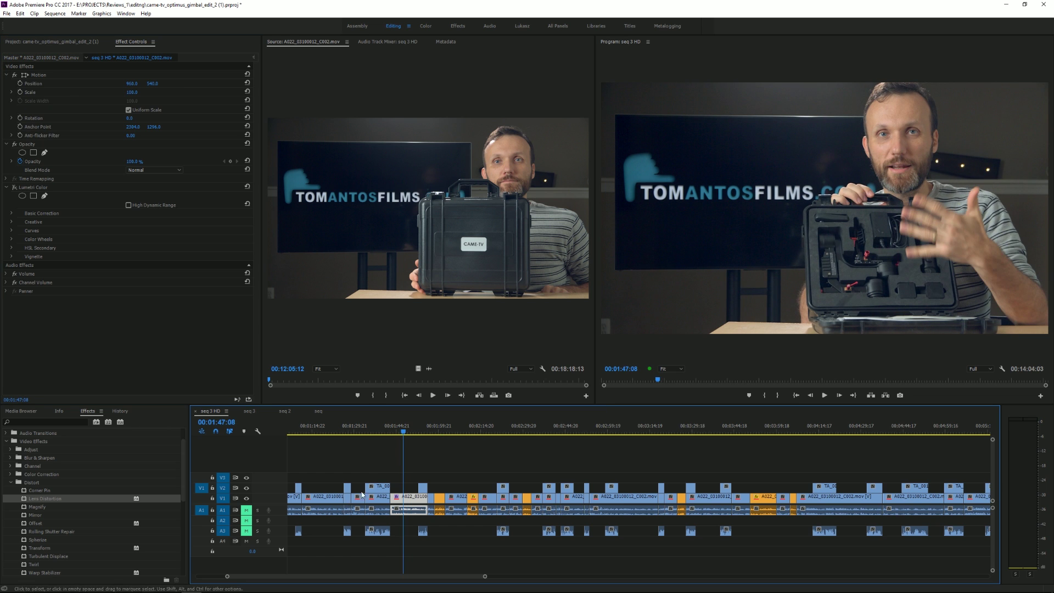
{"action": "left_click_drag", "start_coordinate": [405, 432], "coordinate": [411, 432]}
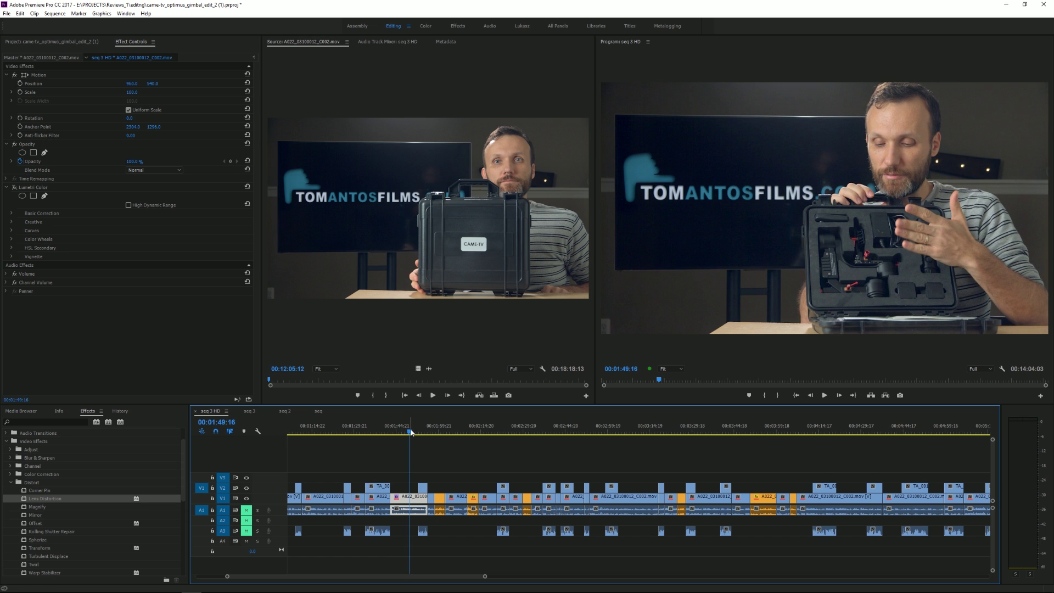
{"action": "double_click", "coordinate": [408, 499]}
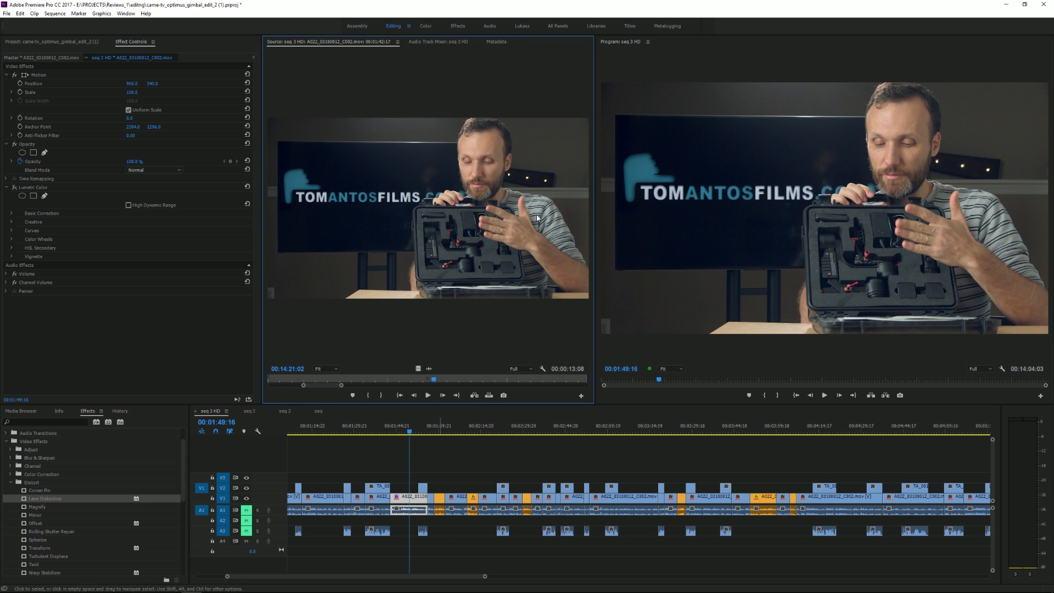
{"action": "left_click", "coordinate": [539, 382]}
{"action": "left_click_drag", "start_coordinate": [539, 385], "coordinate": [548, 383]}
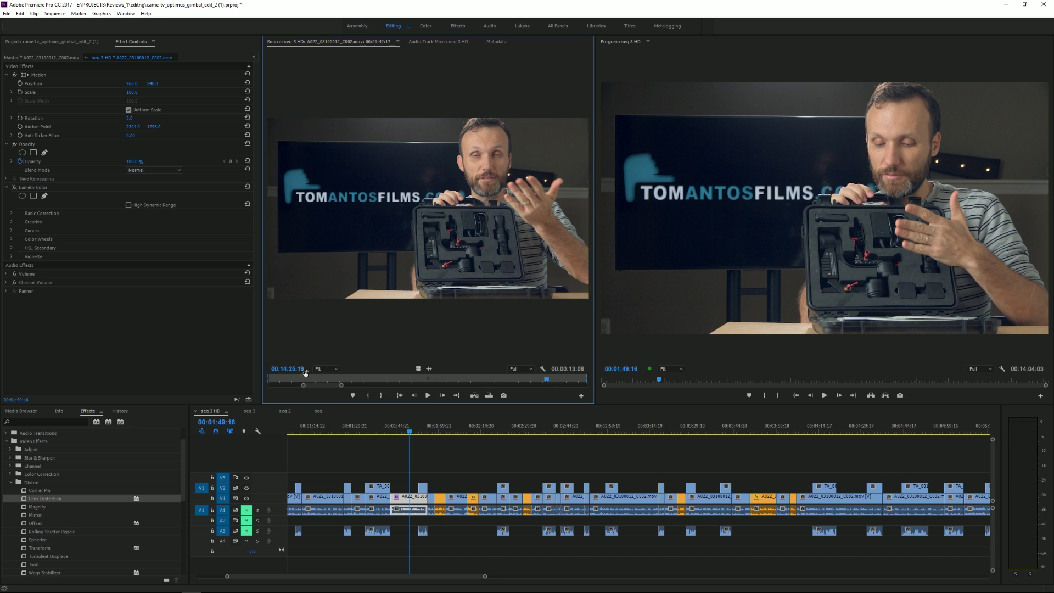
{"action": "left_click", "coordinate": [418, 434]}
{"action": "left_click_drag", "start_coordinate": [417, 436], "coordinate": [426, 436]}
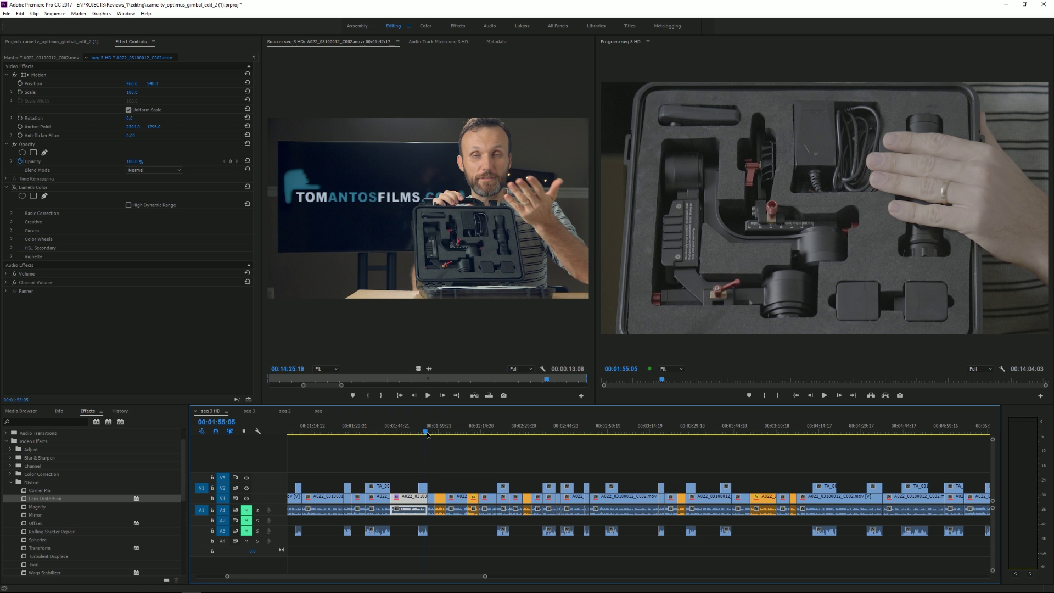
{"action": "key", "text": "space"}
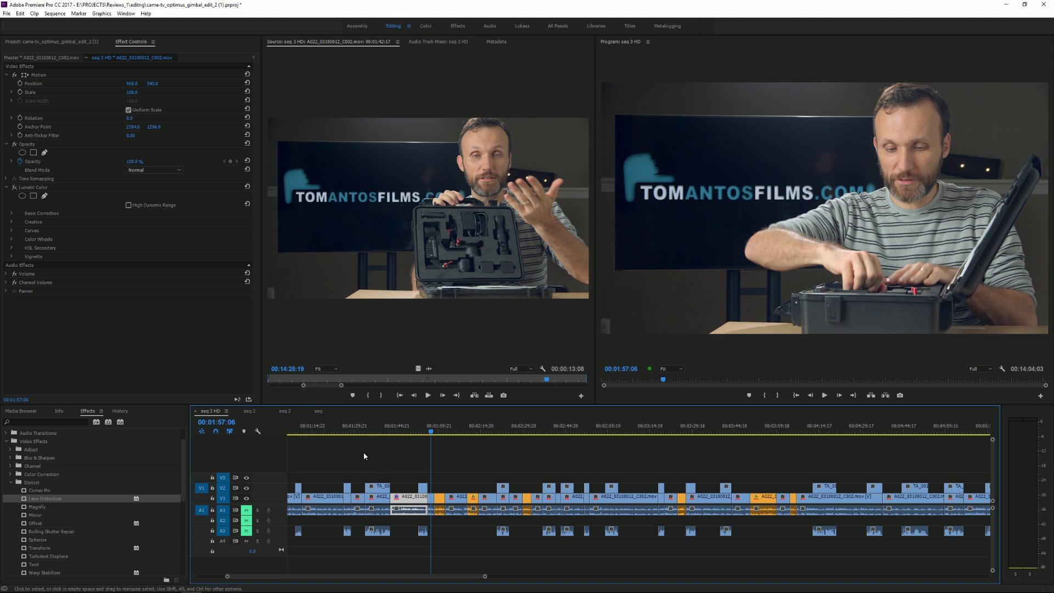
{"action": "left_click_drag", "start_coordinate": [438, 433], "coordinate": [595, 442]}
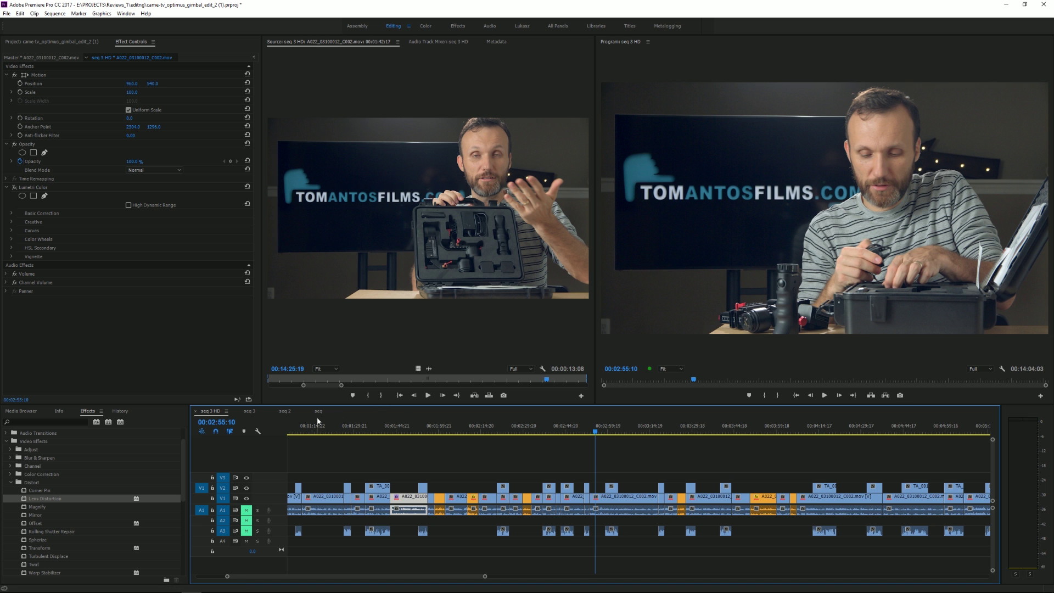
{"action": "left_click_drag", "start_coordinate": [590, 434], "coordinate": [422, 441]}
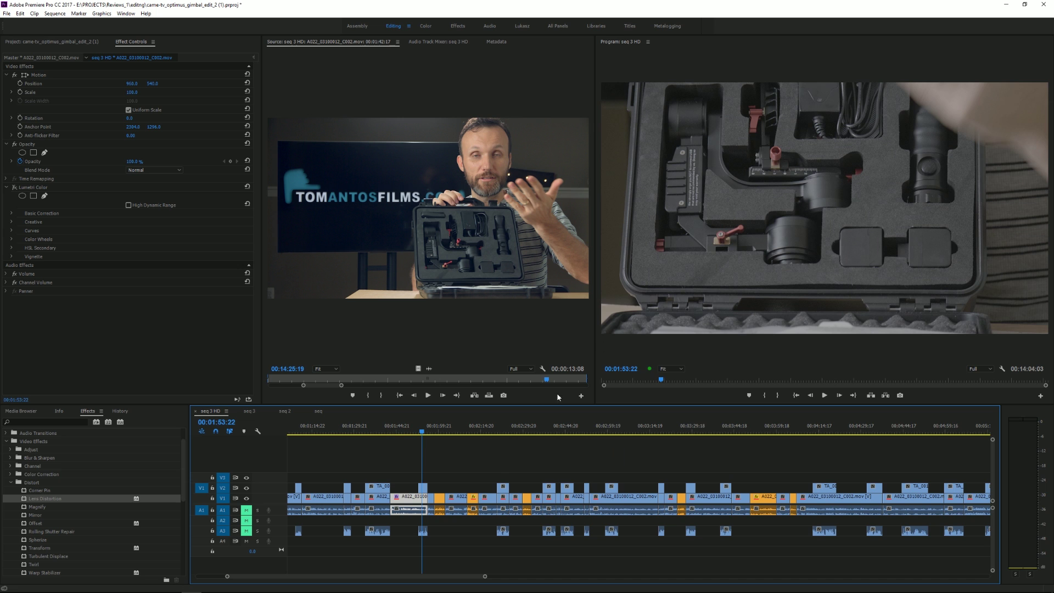
Reveal the V2 TA clip at 00:01:54:15 in the Project panel and open it in the Source monitor.
{"action": "left_click", "coordinate": [424, 432]}
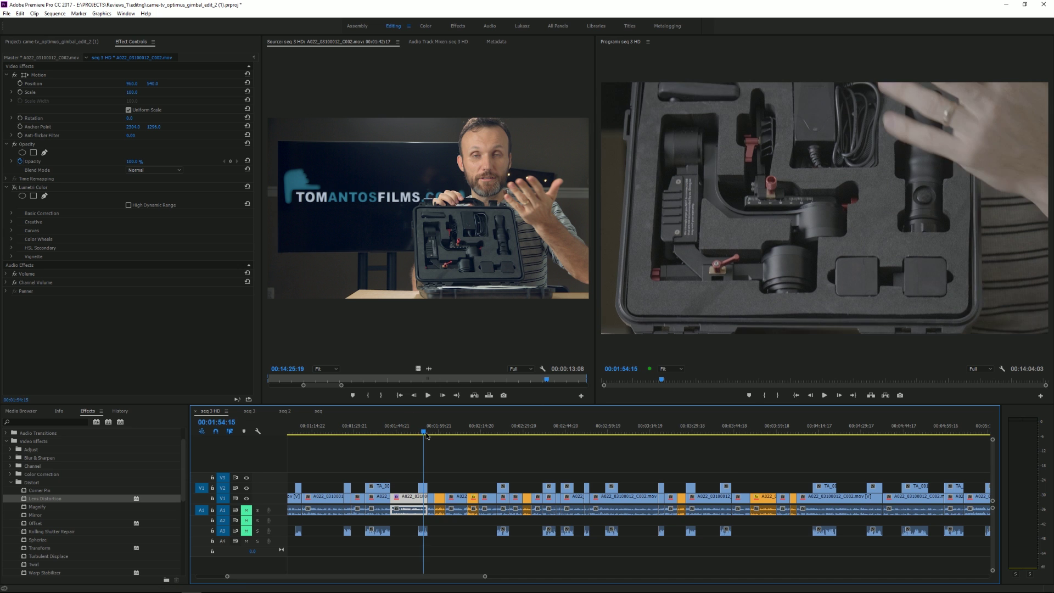
{"action": "left_click", "coordinate": [427, 434]}
{"action": "left_click", "coordinate": [423, 490]}
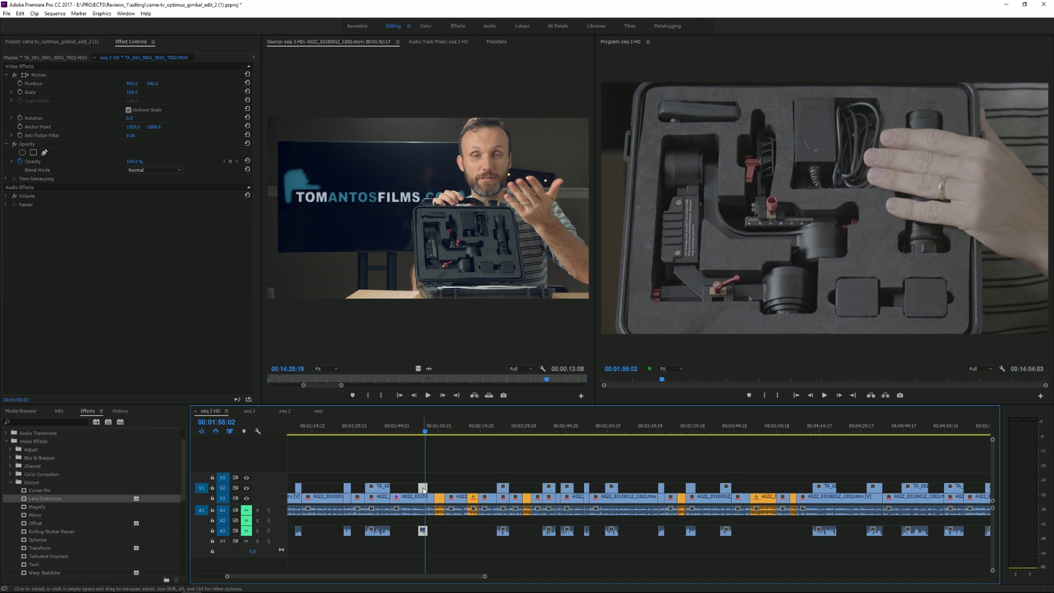
{"action": "right_click", "coordinate": [423, 489]}
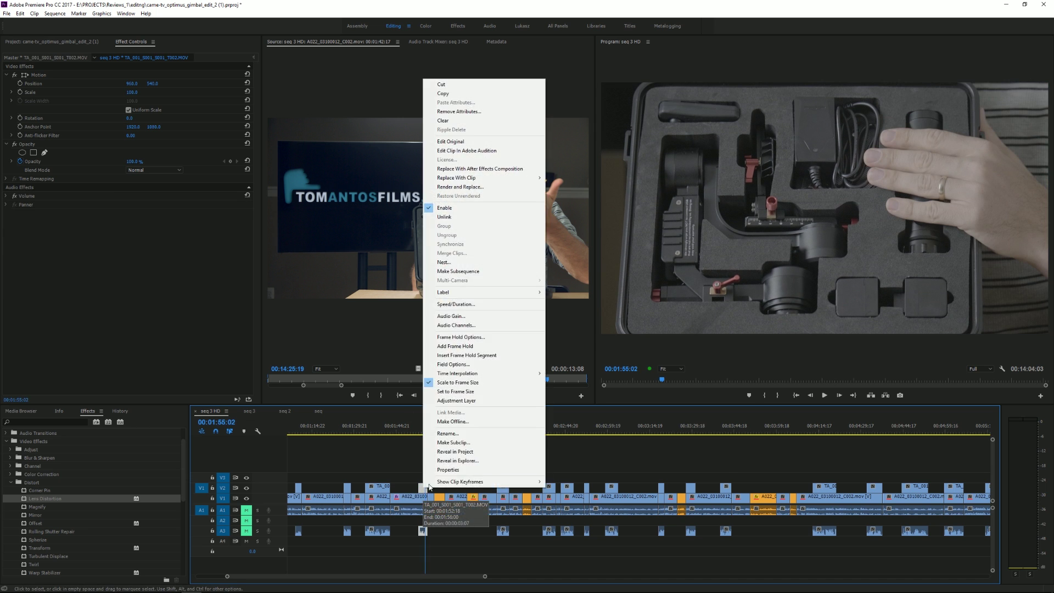
{"action": "left_click", "coordinate": [465, 452]}
{"action": "double_click", "coordinate": [41, 156]}
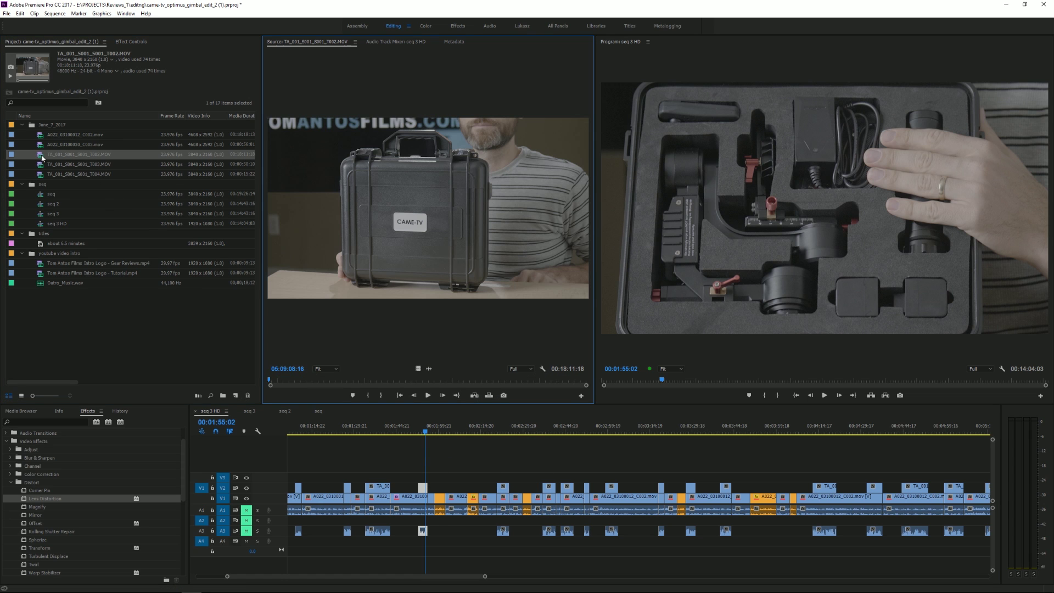
Switch to the Color workspace with the TA master clip targeted for Lumetri grading.
{"action": "key", "text": "shift+5"}
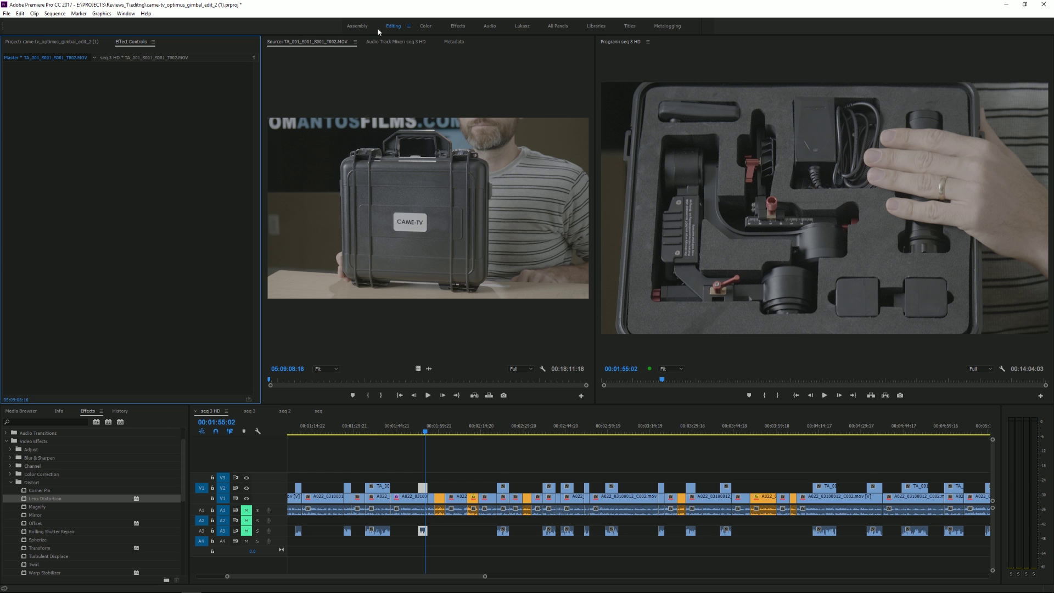
{"action": "left_click", "coordinate": [426, 28]}
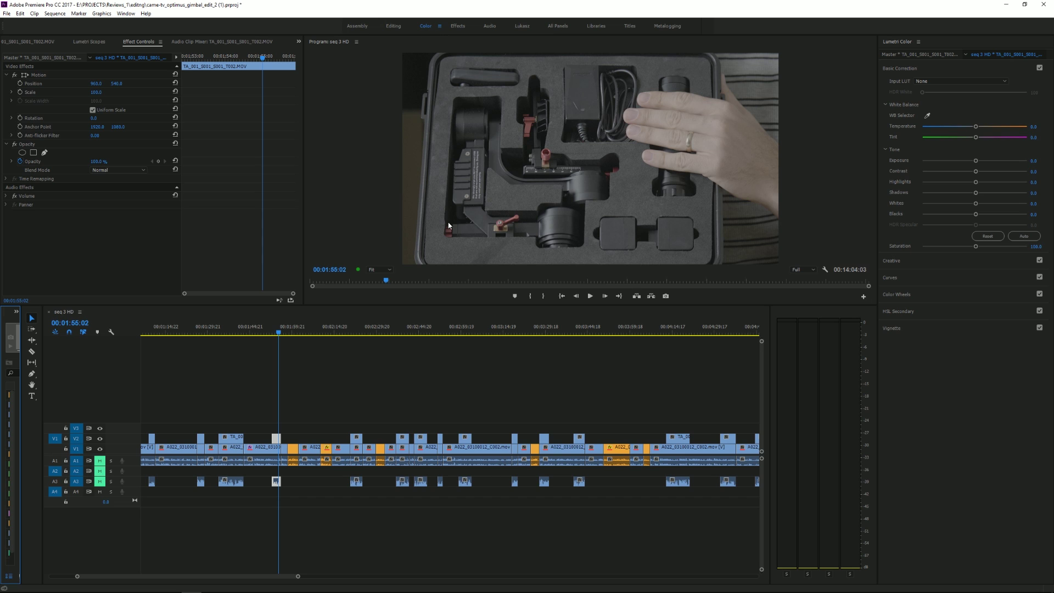
{"action": "left_click", "coordinate": [284, 436]}
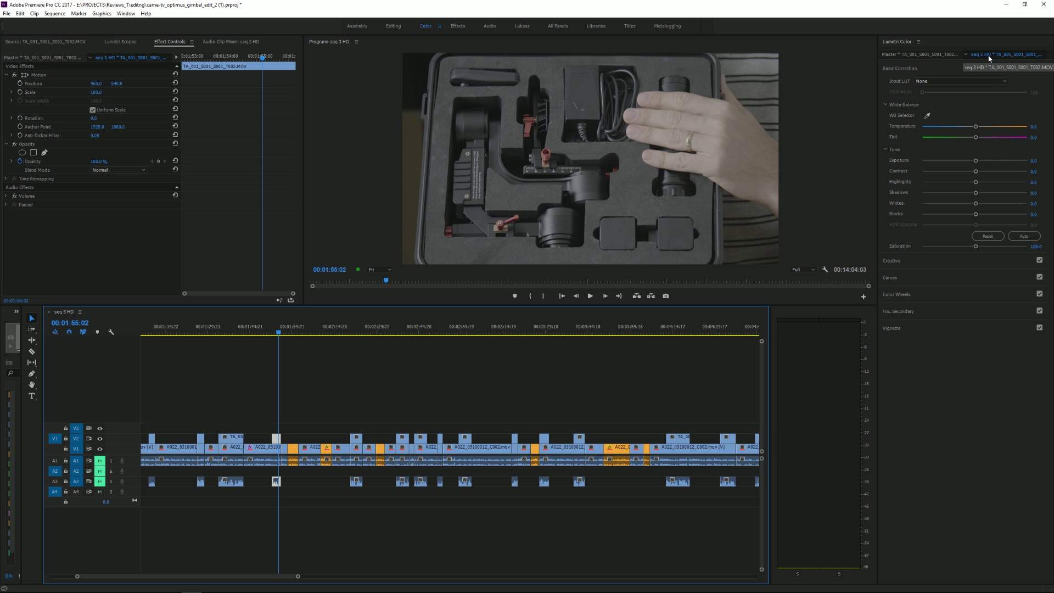
{"action": "left_click", "coordinate": [904, 56]}
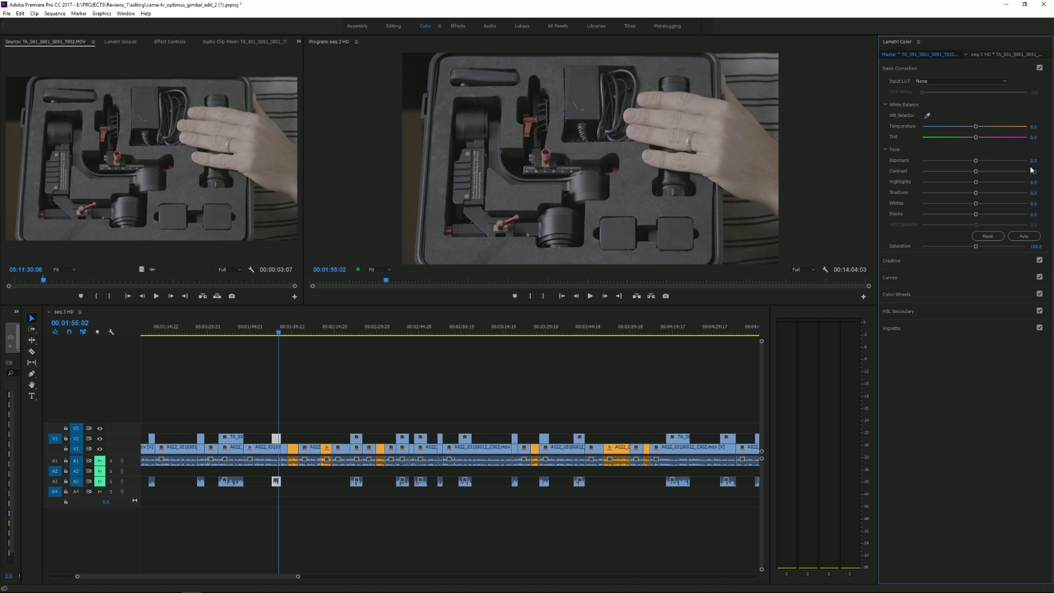
Load VLog_to_V709_forV35_ver100.cube from the VLogL_to_V709_forGH4_ver100_EN folder as Input LUT.
{"action": "left_click", "coordinate": [932, 83]}
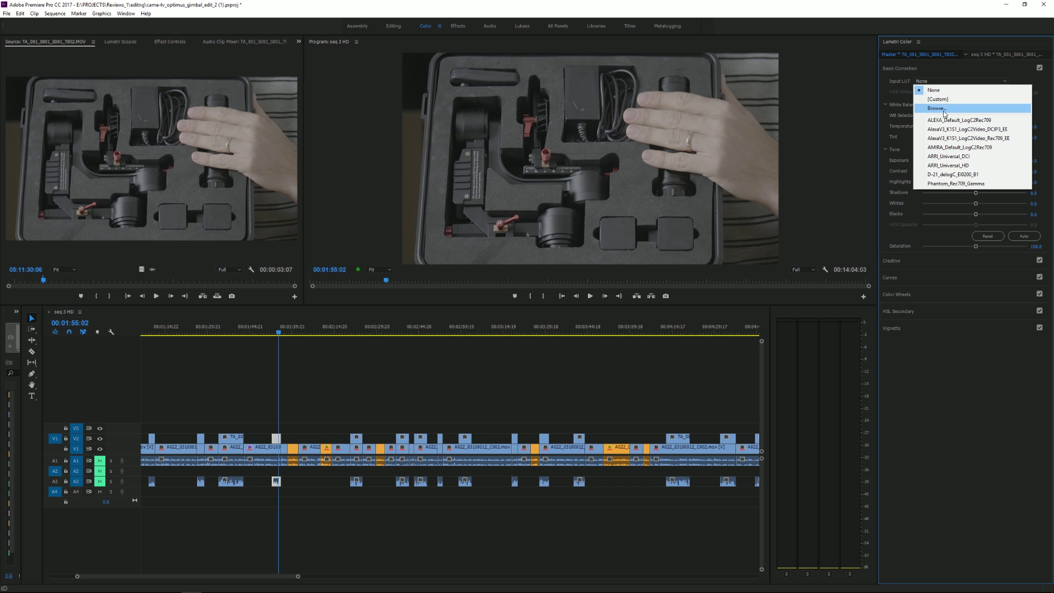
{"action": "left_click", "coordinate": [937, 109]}
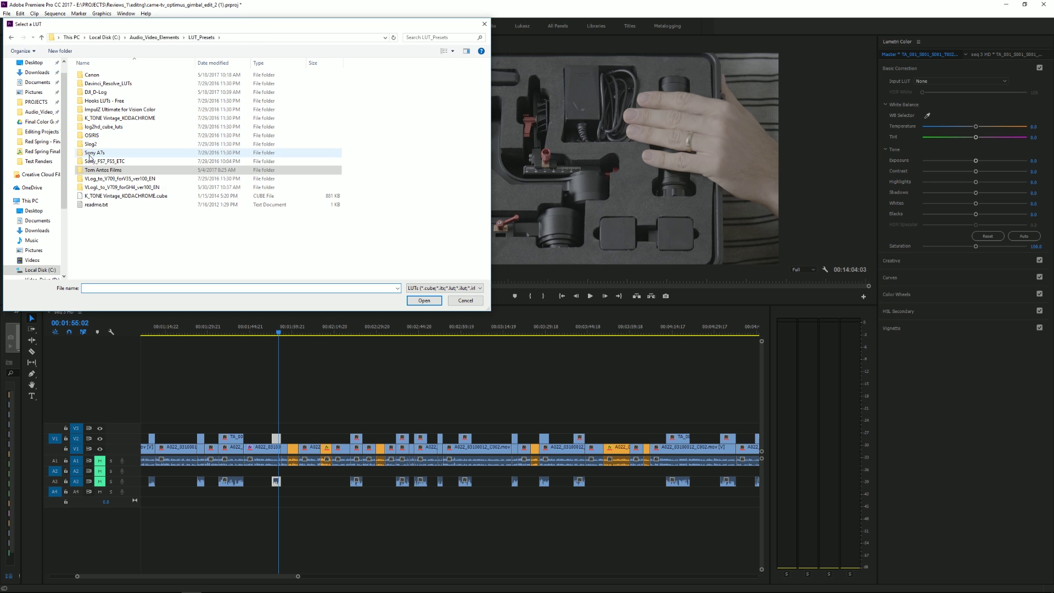
{"action": "double_click", "coordinate": [118, 187]}
{"action": "double_click", "coordinate": [122, 83]}
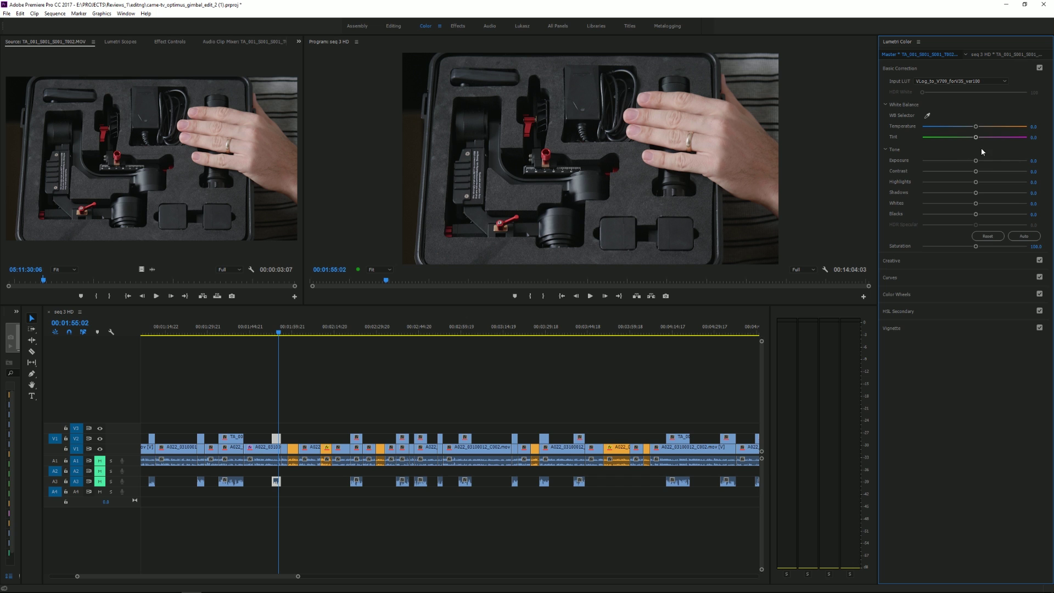
Raise Whites to 56.1, lift Shadows to 15.3, warm Temperature, and review the TA shot.
{"action": "left_click", "coordinate": [125, 43]}
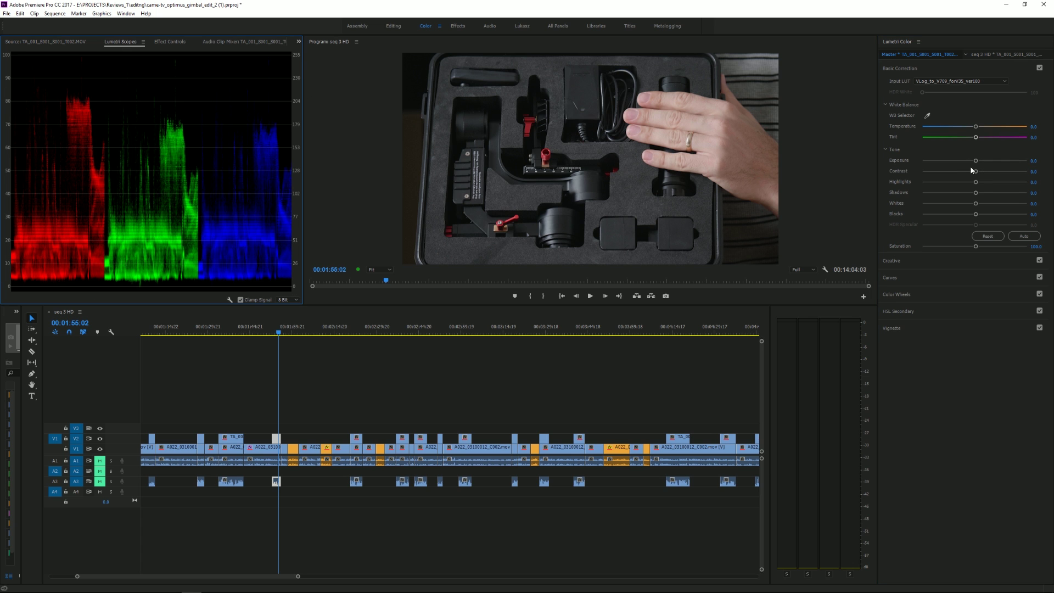
{"action": "mouse_move", "coordinate": [975, 203]}
{"action": "left_mouse_down"}
{"action": "mouse_move", "coordinate": [1005, 204]}
{"action": "mouse_move", "coordinate": [982, 194]}
{"action": "left_mouse_up"}
{"action": "left_click_drag", "start_coordinate": [976, 126], "coordinate": [980, 129]}
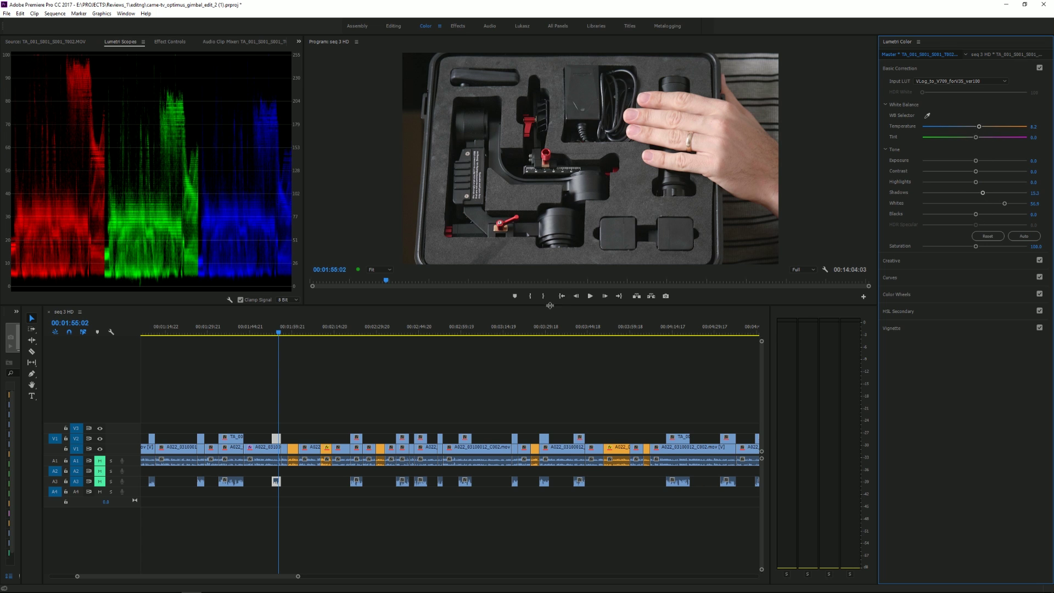
{"action": "left_click", "coordinate": [274, 334]}
{"action": "left_click_drag", "start_coordinate": [274, 336], "coordinate": [353, 340]}
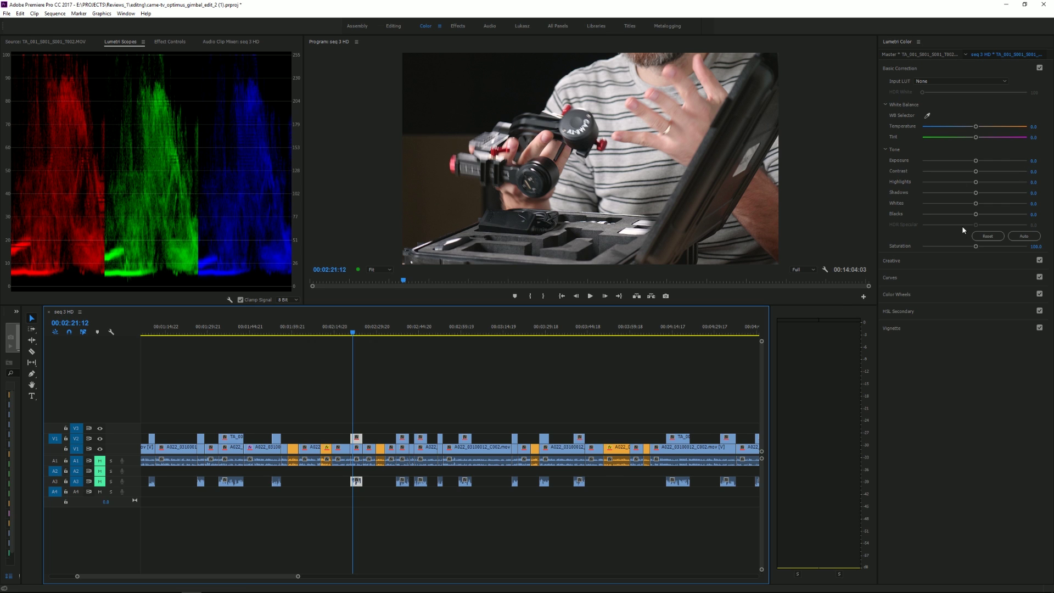
In Editing, select the V2 TA clip, toggle its master Lumetri grade off and on, and expand Basic Correction.
{"action": "left_click", "coordinate": [391, 27]}
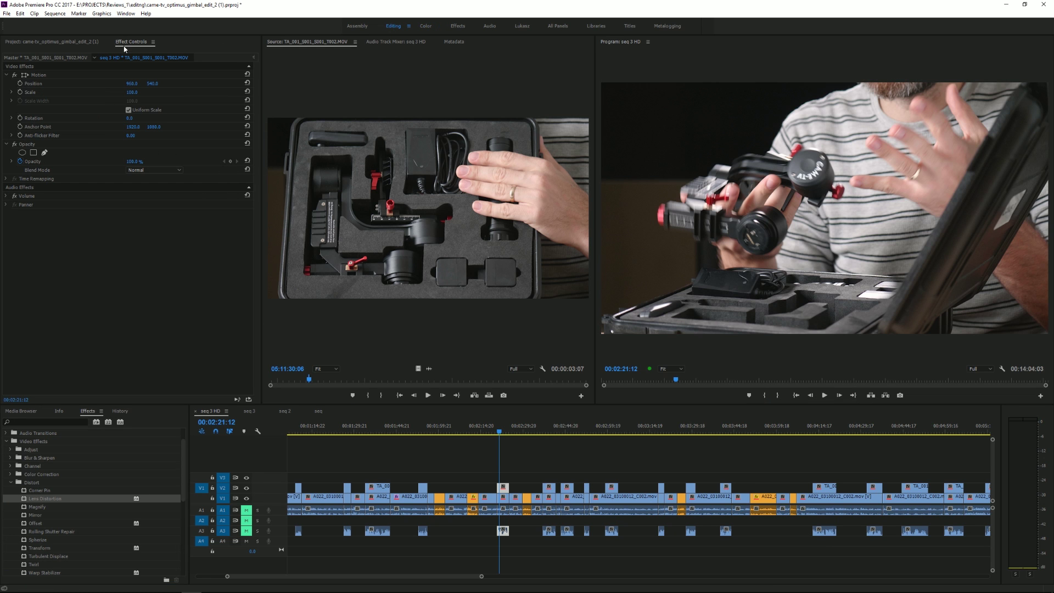
{"action": "left_click", "coordinate": [505, 488]}
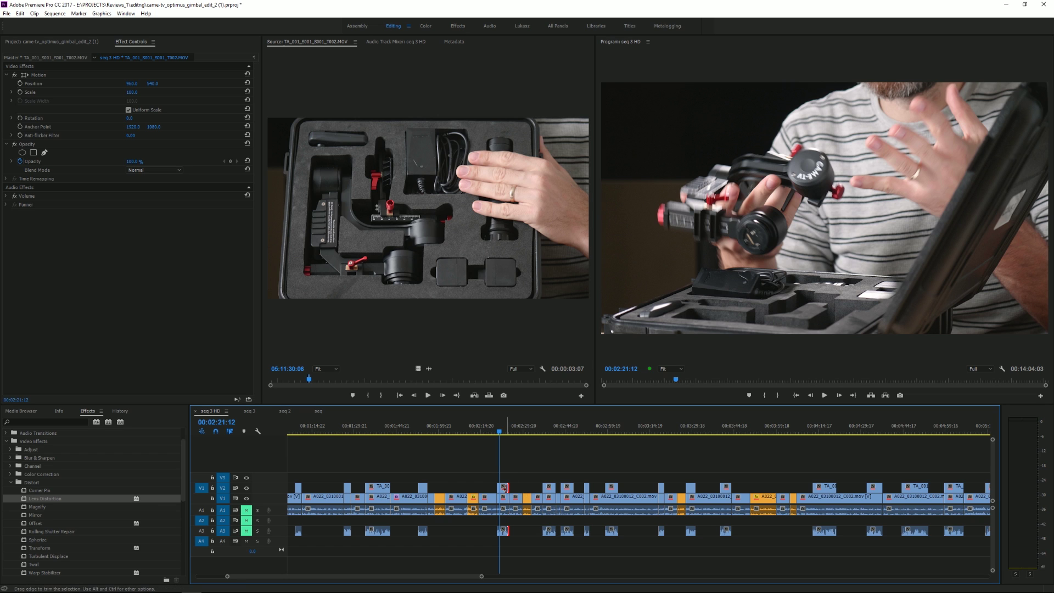
{"action": "left_click", "coordinate": [500, 488]}
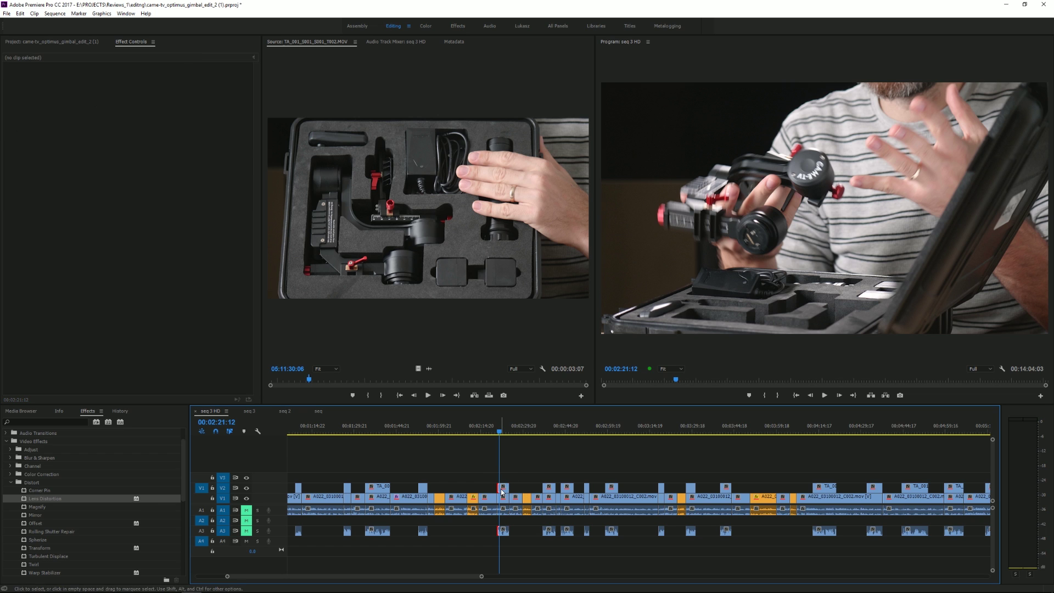
{"action": "left_click", "coordinate": [502, 489]}
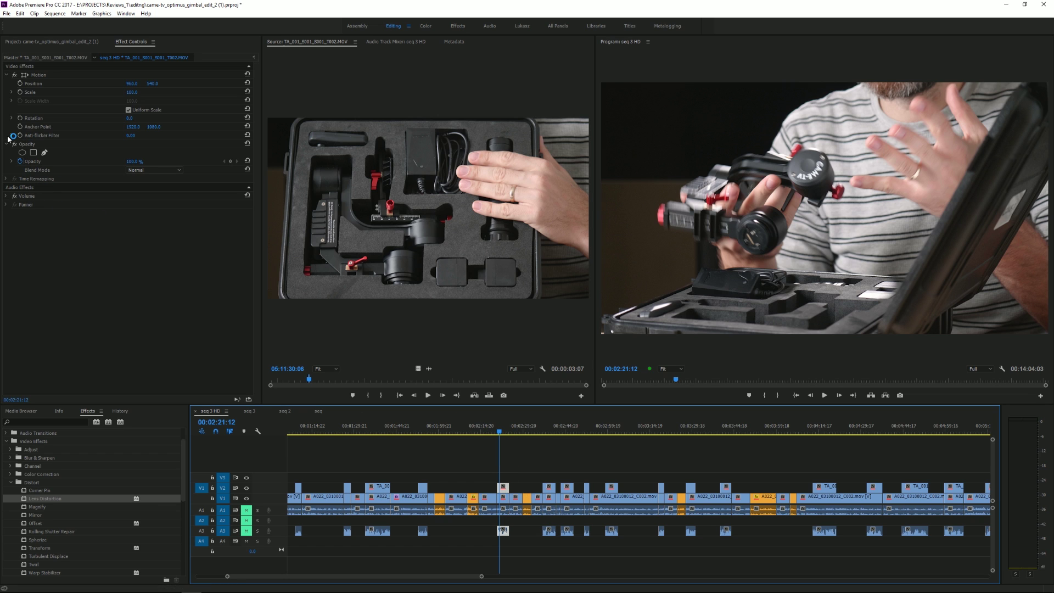
{"action": "left_click", "coordinate": [54, 59]}
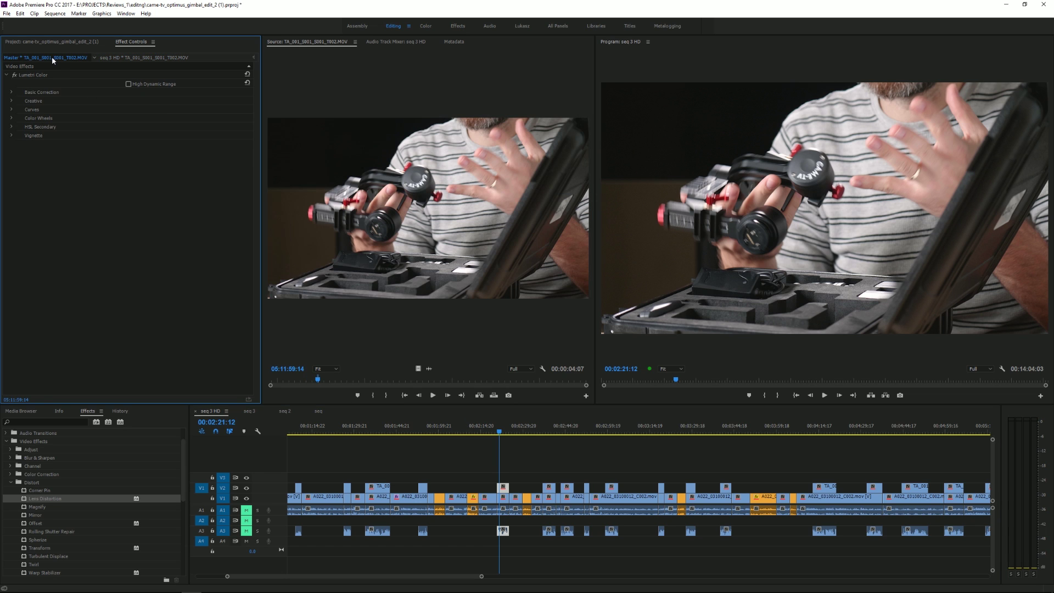
{"action": "left_click", "coordinate": [15, 75]}
{"action": "left_click", "coordinate": [15, 75]}
{"action": "left_click", "coordinate": [12, 92]}
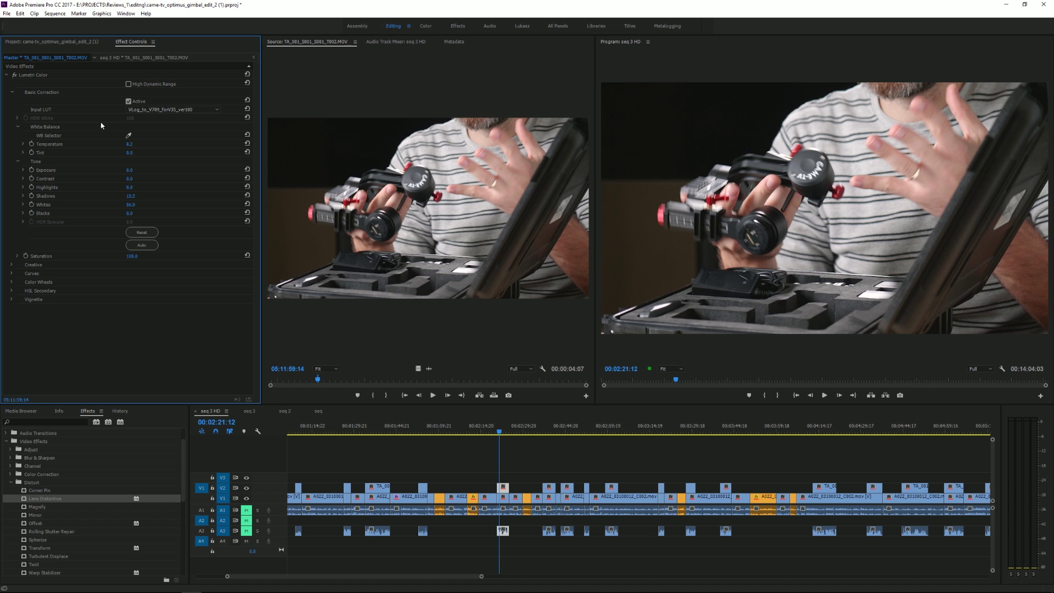
Set the TA master clip's Temperature to -6.8 and Saturation to 0, then check a later shot.
{"action": "left_click_drag", "start_coordinate": [130, 144], "coordinate": [137, 145]}
{"action": "left_click_drag", "start_coordinate": [131, 256], "coordinate": [105, 256]}
{"action": "left_click_drag", "start_coordinate": [502, 434], "coordinate": [609, 445]}
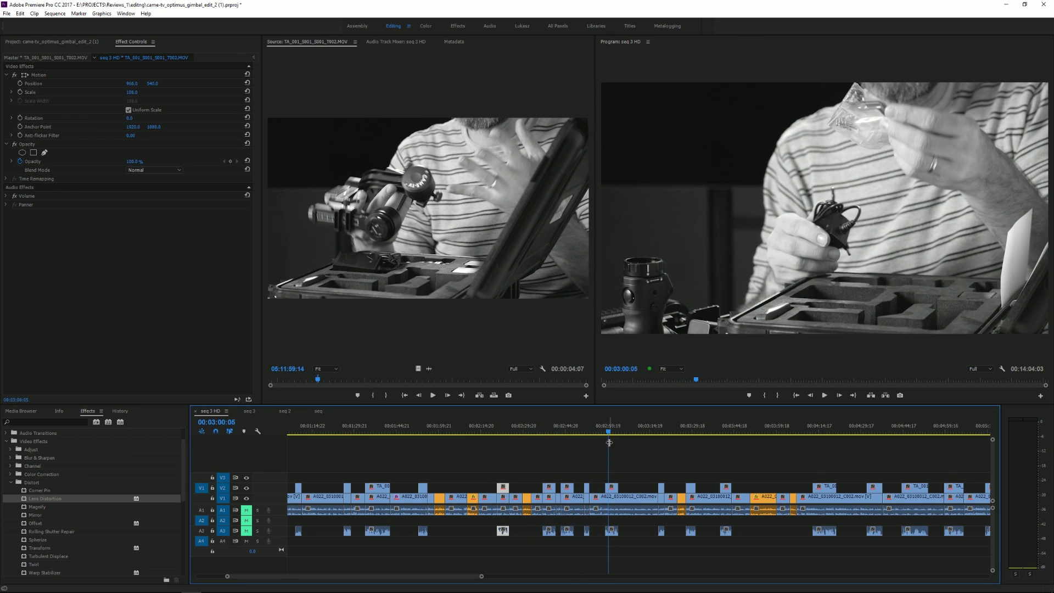